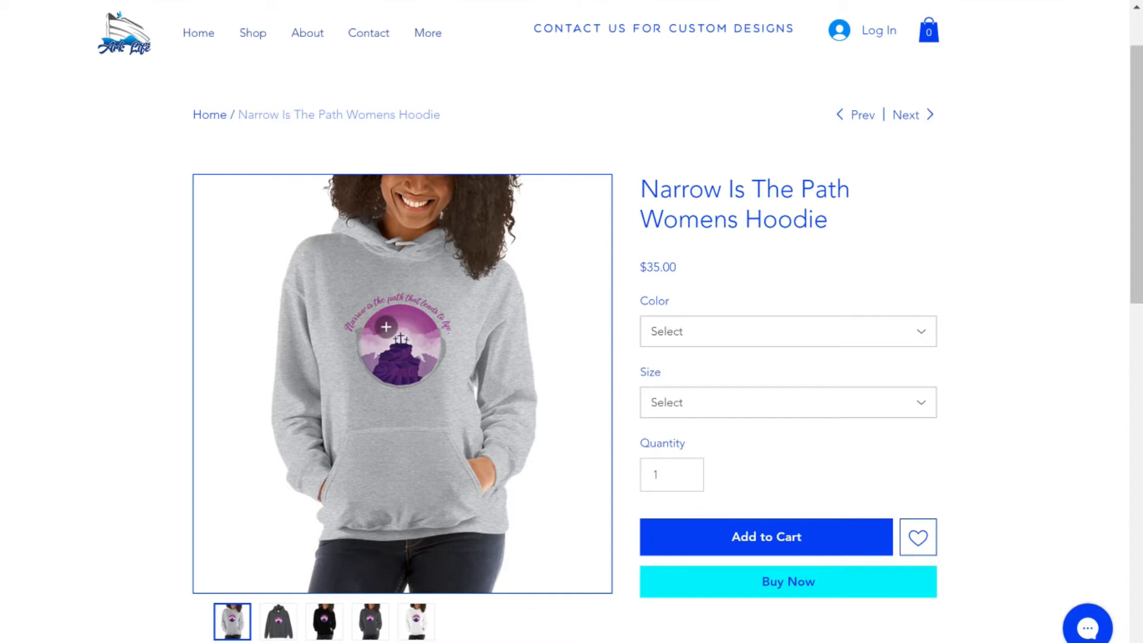
- View the enlarged photo of the Narrow Is The Path Womens Hoodie and read the product's description
{"action": "left_click", "coordinate": [384, 327]}
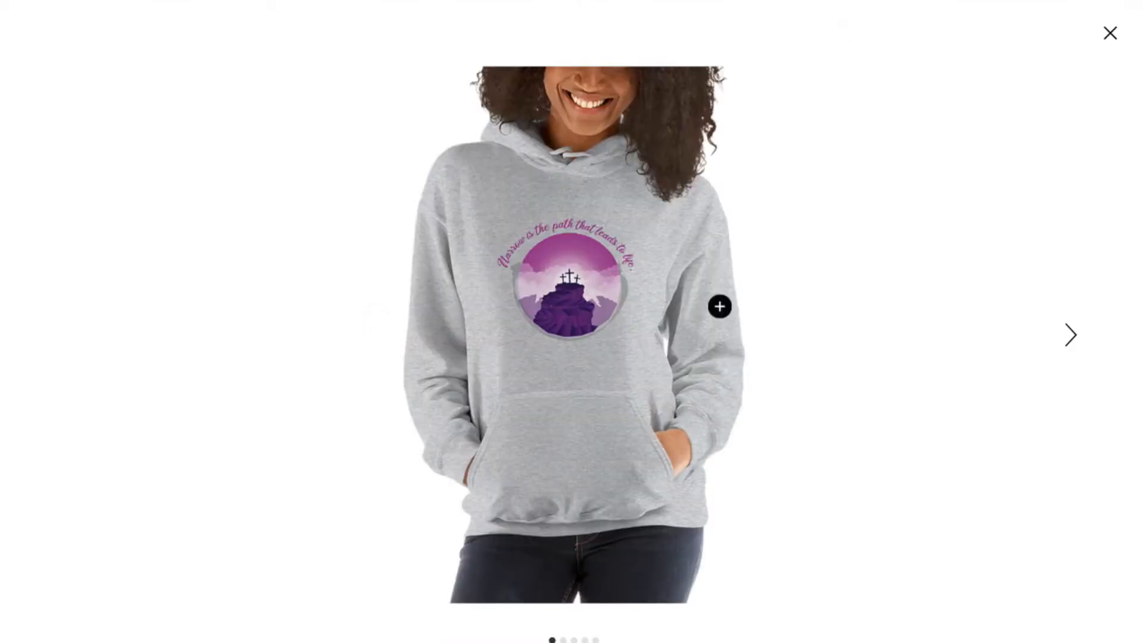
{"action": "left_click", "coordinate": [1111, 33]}
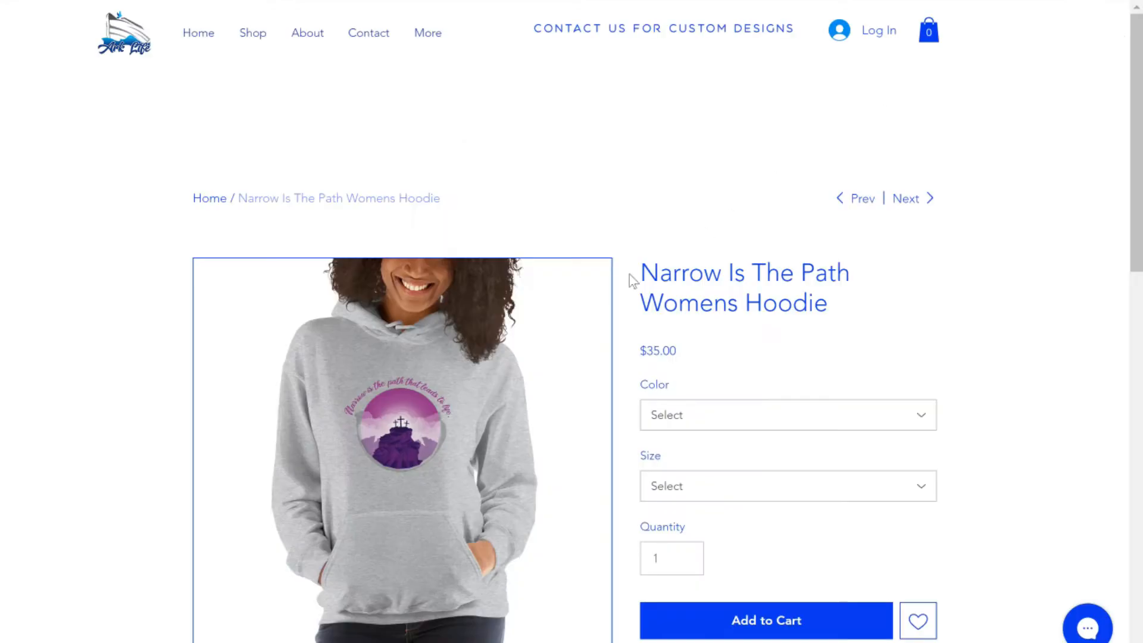
{"action": "scroll", "coordinate": [617, 288], "scroll_direction": "down", "scroll_amount": 5}
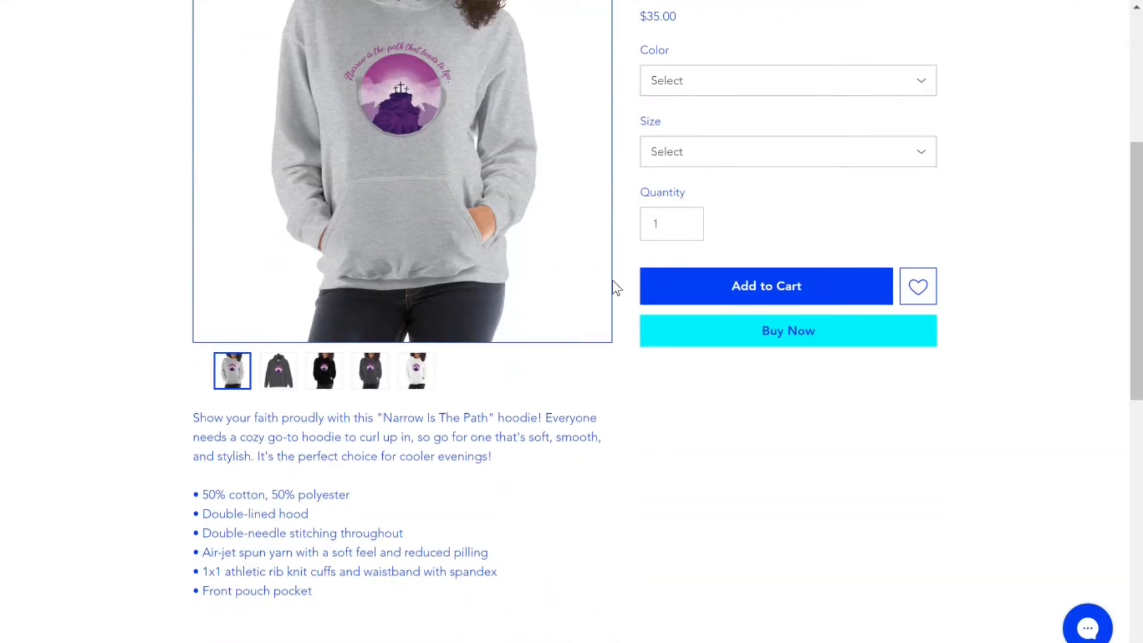
{"action": "scroll", "coordinate": [617, 288], "scroll_direction": "up", "scroll_amount": 4}
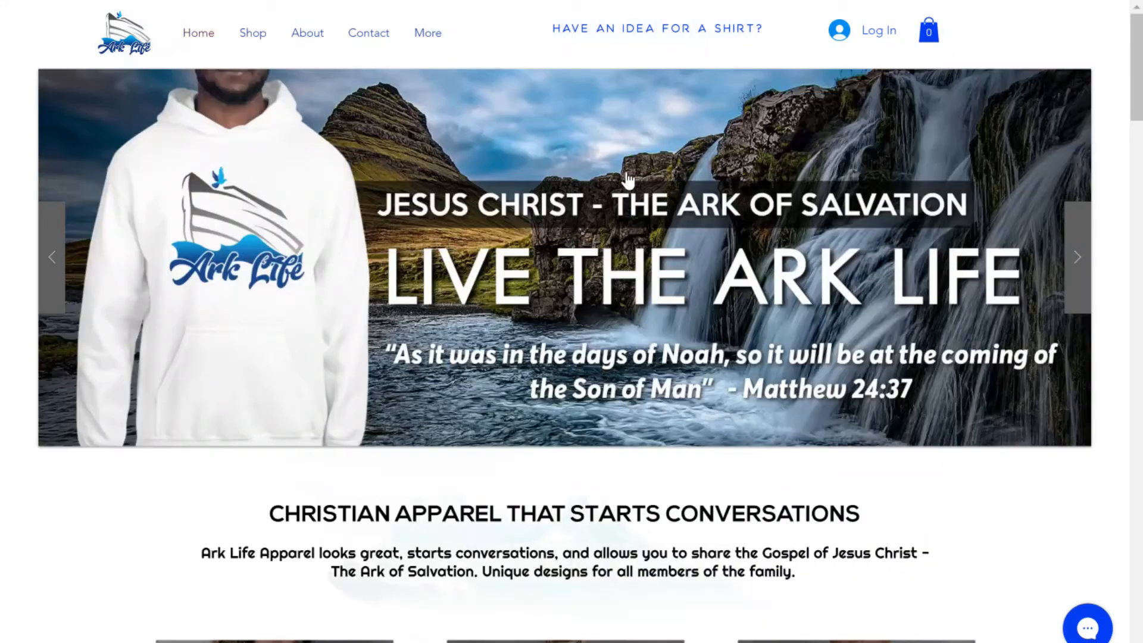
- Look through the Ark Life store's home page, from the banner and category tiles to the product listing
{"action": "scroll", "coordinate": [633, 253], "scroll_direction": "down", "scroll_amount": 3}
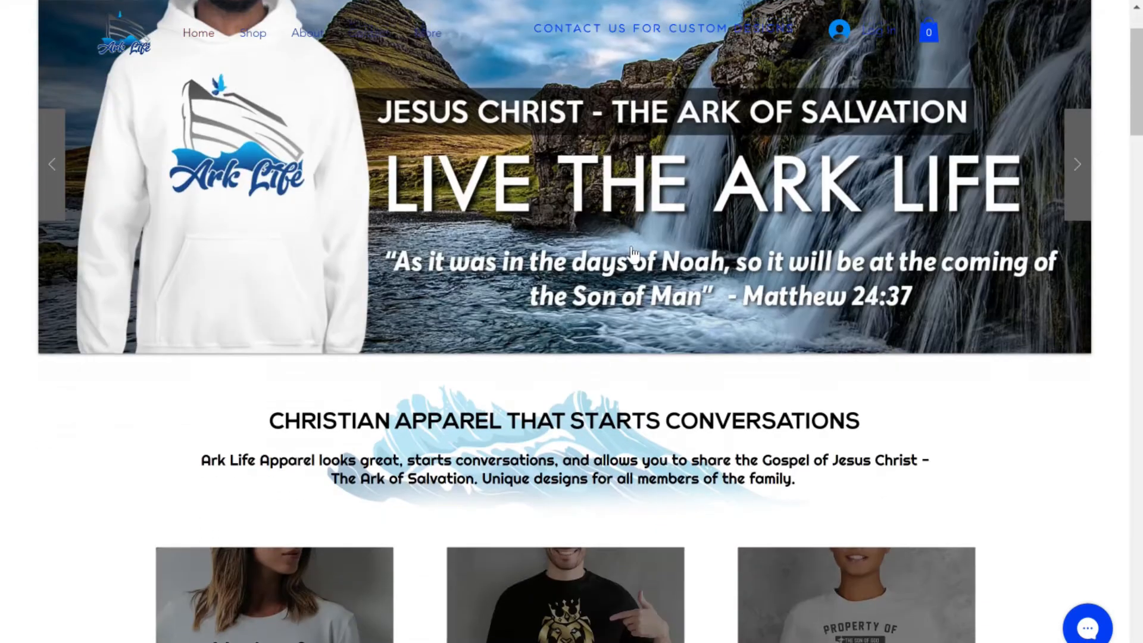
{"action": "scroll", "coordinate": [631, 247], "scroll_direction": "down", "scroll_amount": 4}
{"action": "scroll", "coordinate": [688, 265], "scroll_direction": "down", "scroll_amount": 3}
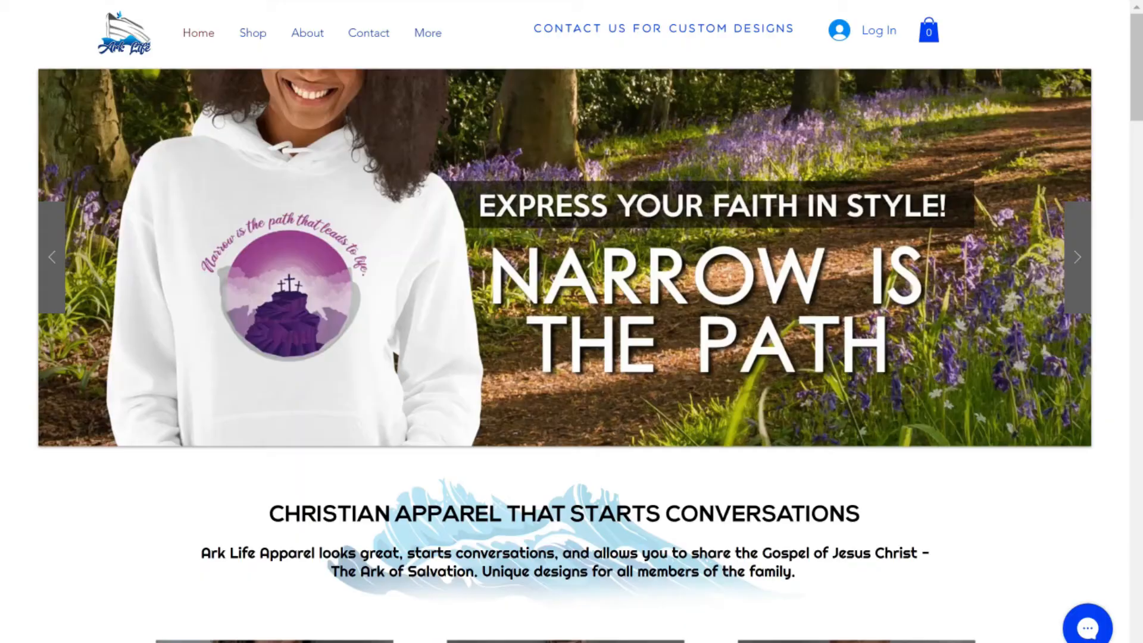
{"action": "scroll", "coordinate": [799, 518], "scroll_direction": "down", "scroll_amount": 8}
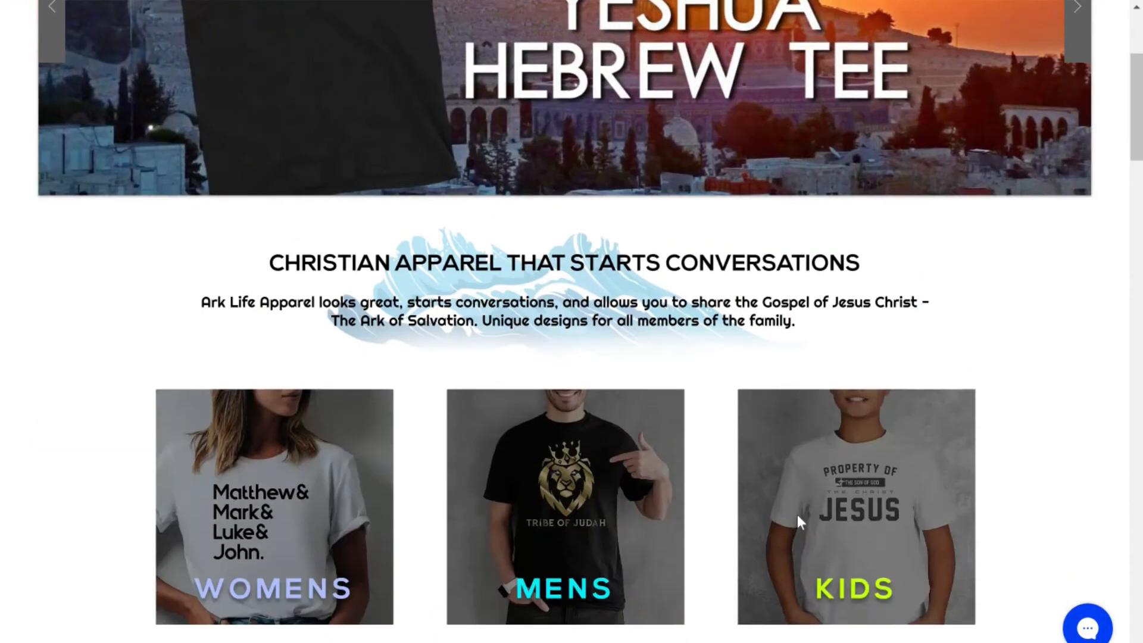
{"action": "scroll", "coordinate": [755, 480], "scroll_direction": "down", "scroll_amount": 3}
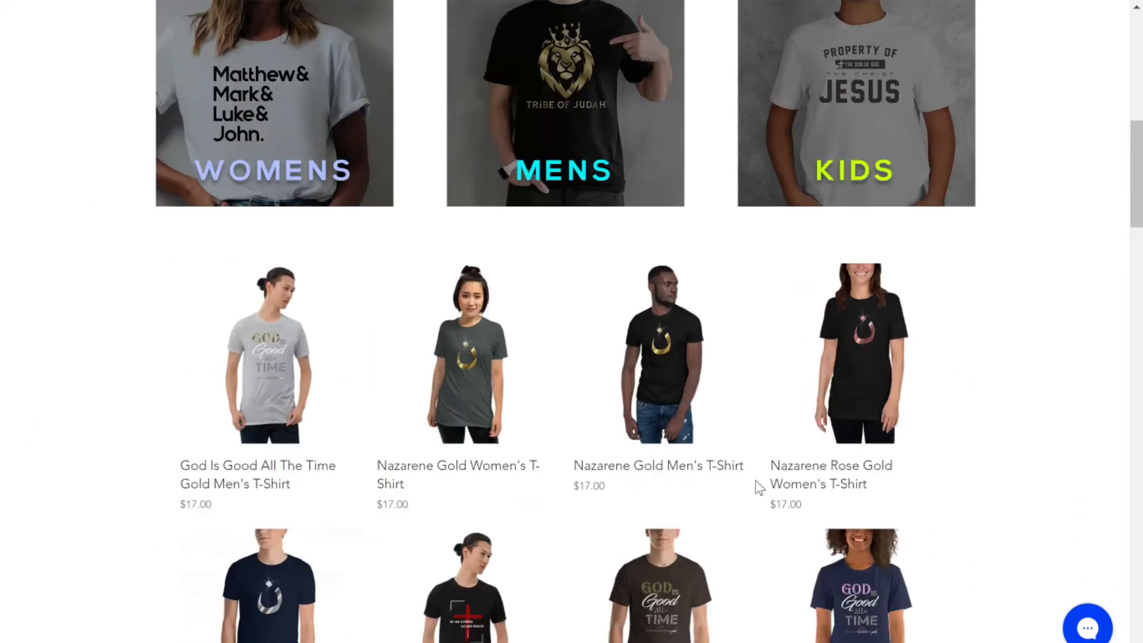
{"action": "scroll", "coordinate": [760, 487], "scroll_direction": "down", "scroll_amount": 4}
{"action": "scroll", "coordinate": [756, 480], "scroll_direction": "down", "scroll_amount": 5}
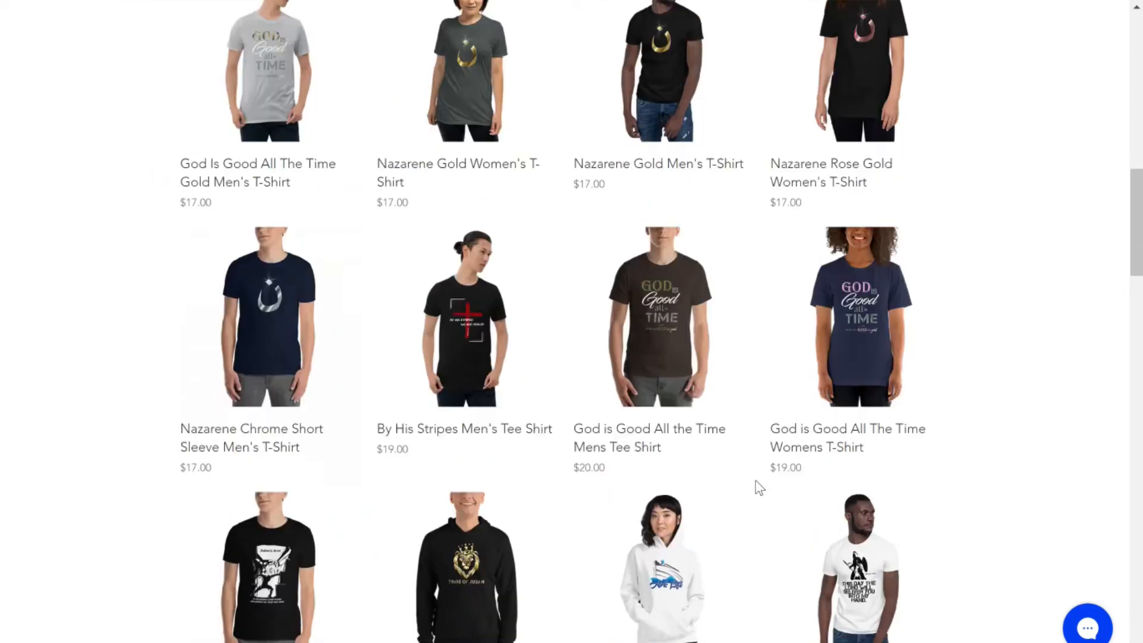
{"action": "scroll", "coordinate": [755, 480], "scroll_direction": "down", "scroll_amount": 10}
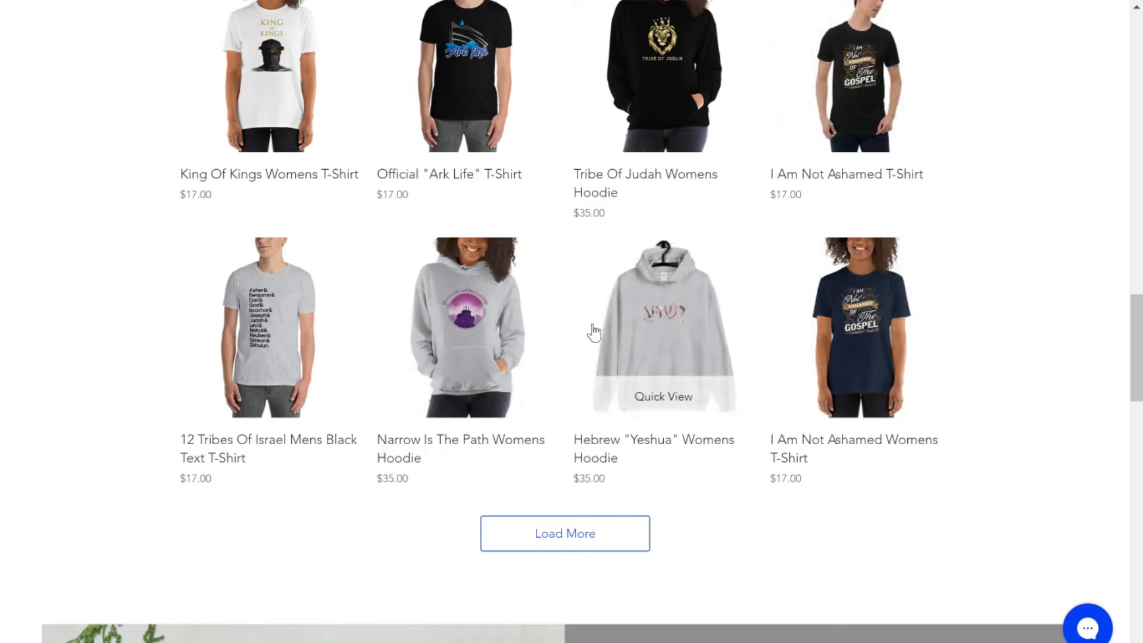
- Open the Narrow Is The Path Womens Hoodie from the store's listing and inspect its enlarged photo and product details
{"action": "left_click", "coordinate": [592, 333]}
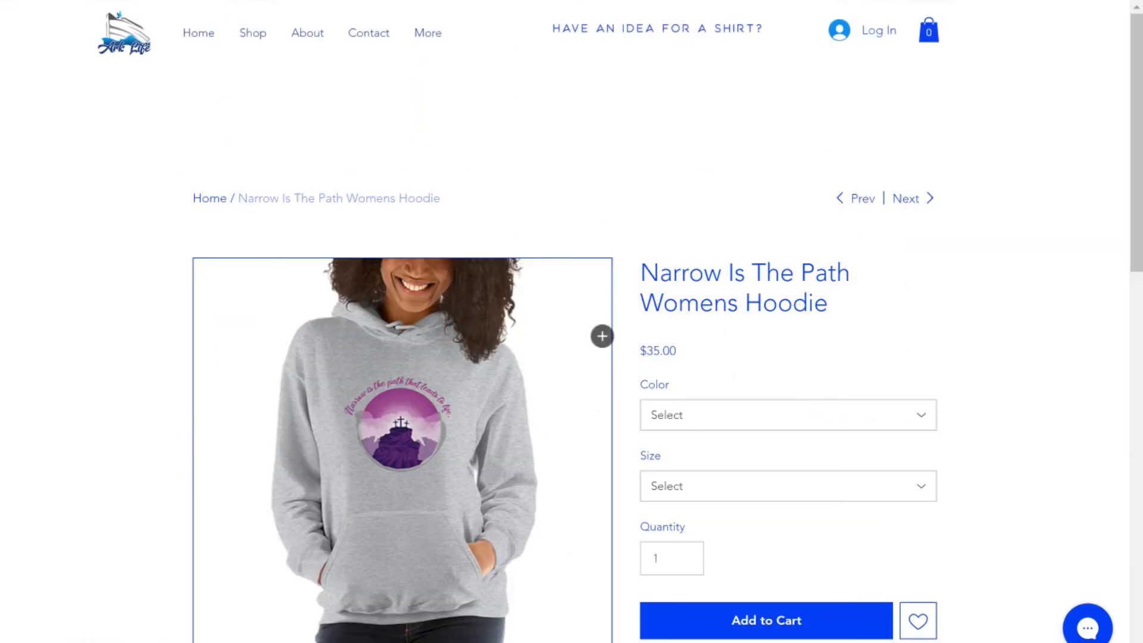
{"action": "scroll", "coordinate": [601, 336], "scroll_direction": "down", "scroll_amount": 1}
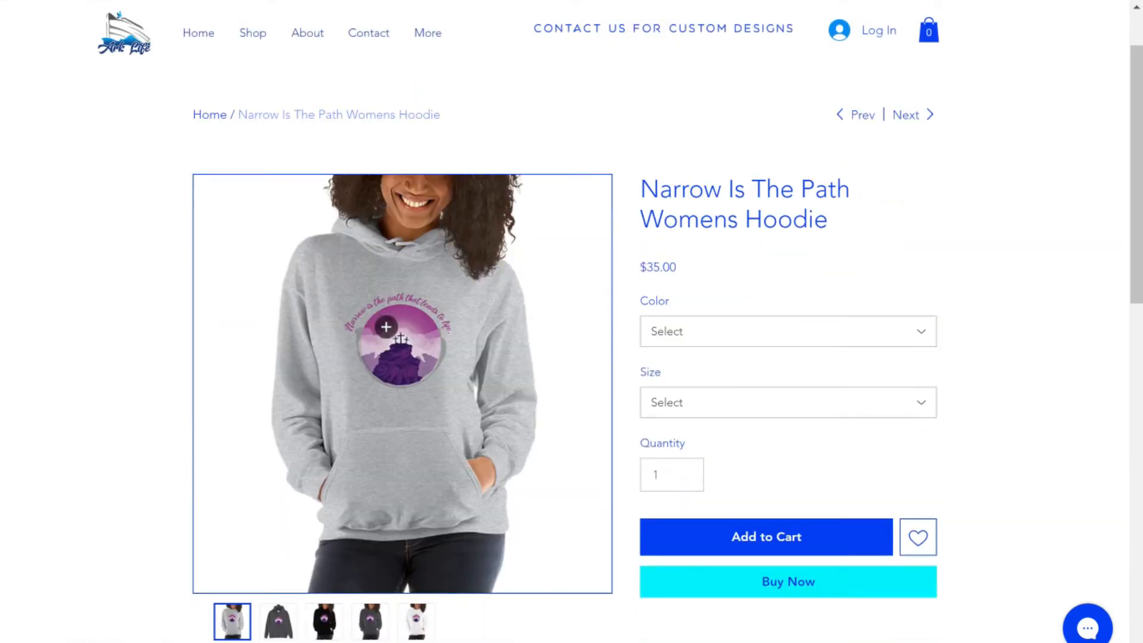
{"action": "left_click", "coordinate": [384, 325]}
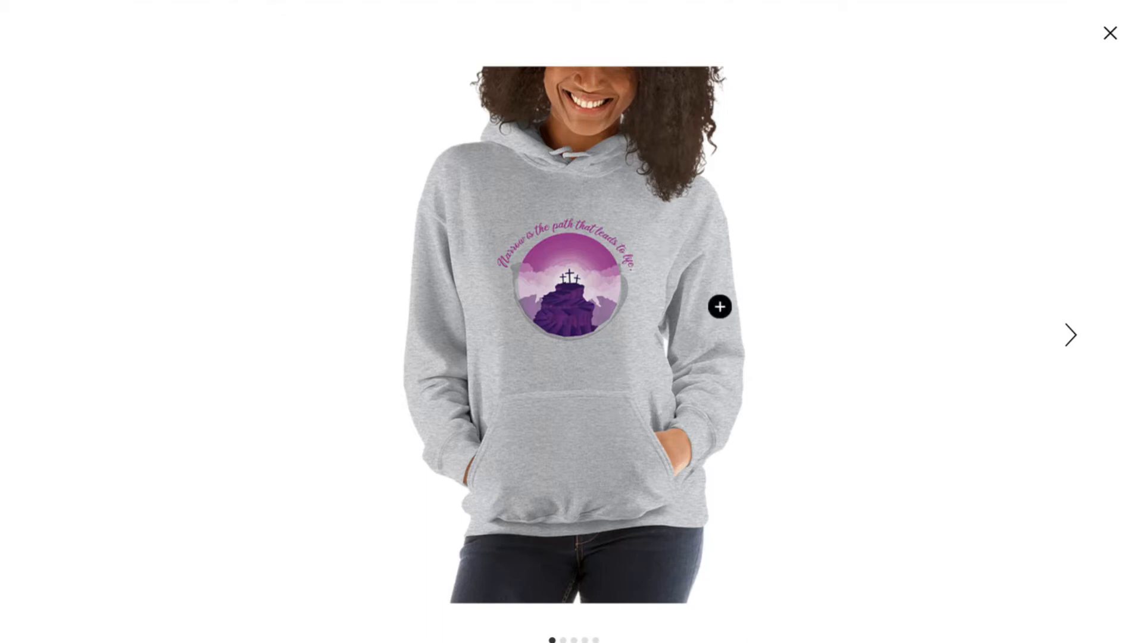
{"action": "left_click", "coordinate": [1108, 33]}
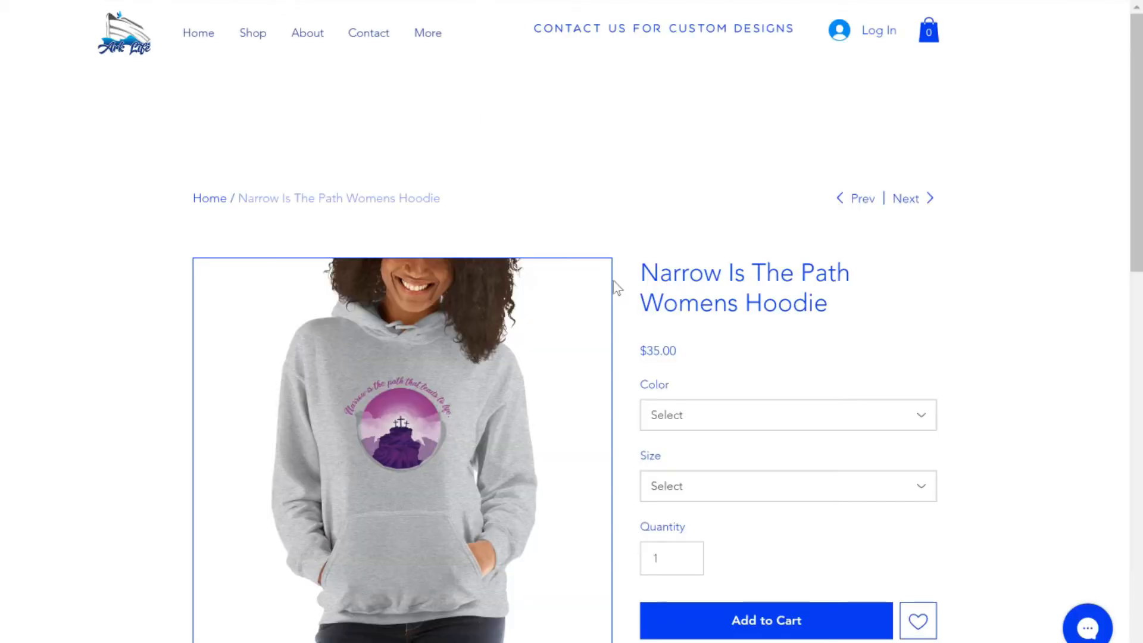
{"action": "scroll", "coordinate": [613, 286], "scroll_direction": "down", "scroll_amount": 5}
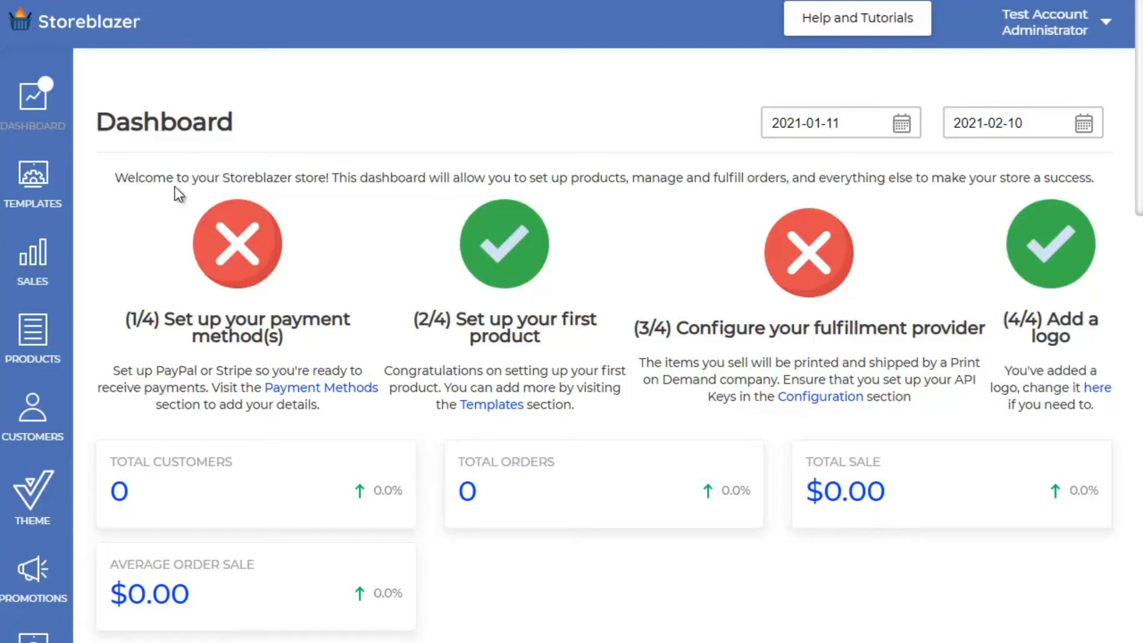
- In the Storeblazer admin, open the premade templates for choosing a single design
{"action": "left_click", "coordinate": [40, 186]}
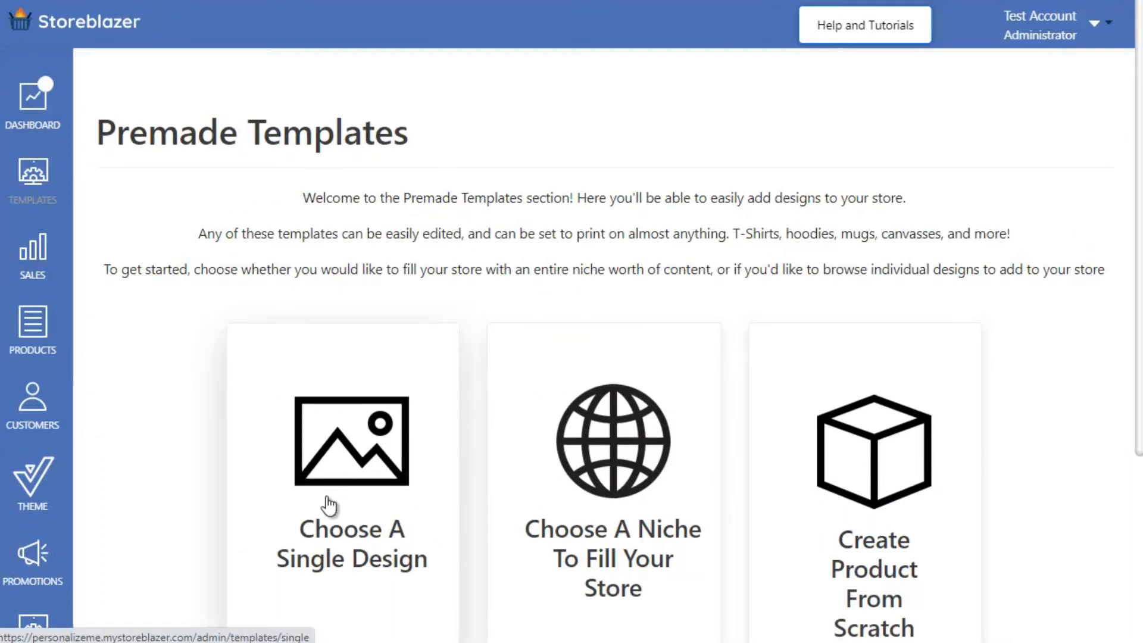
{"action": "left_click", "coordinate": [357, 459]}
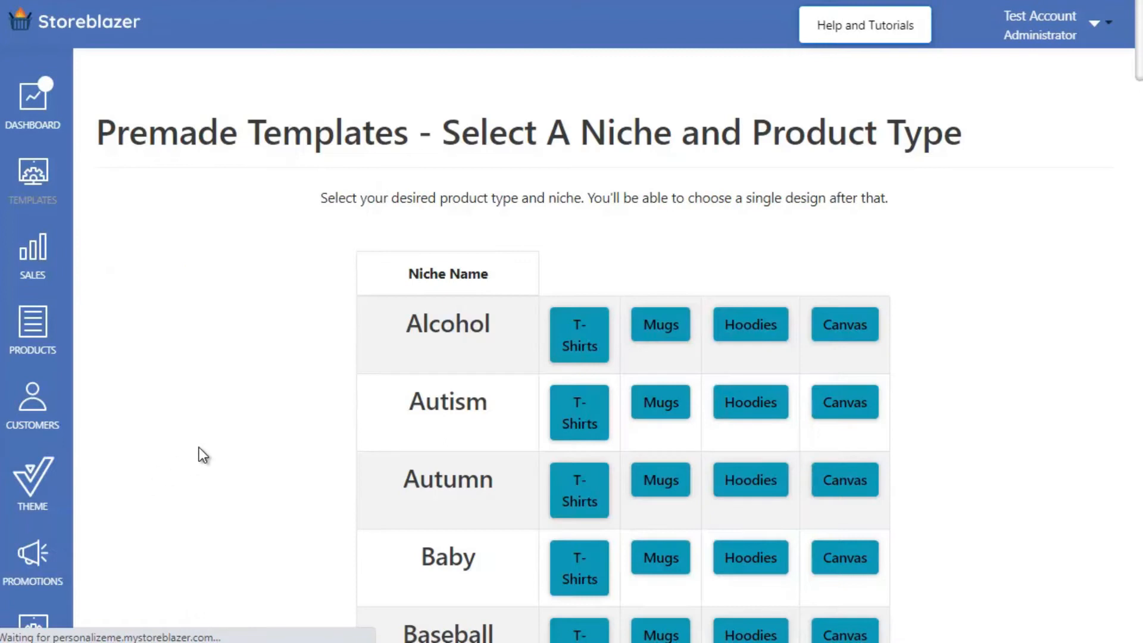
- Browse the niche list and examine the T-shirt designs offered in the Fathers Day niche
{"action": "scroll", "coordinate": [239, 406], "scroll_direction": "down", "scroll_amount": 8}
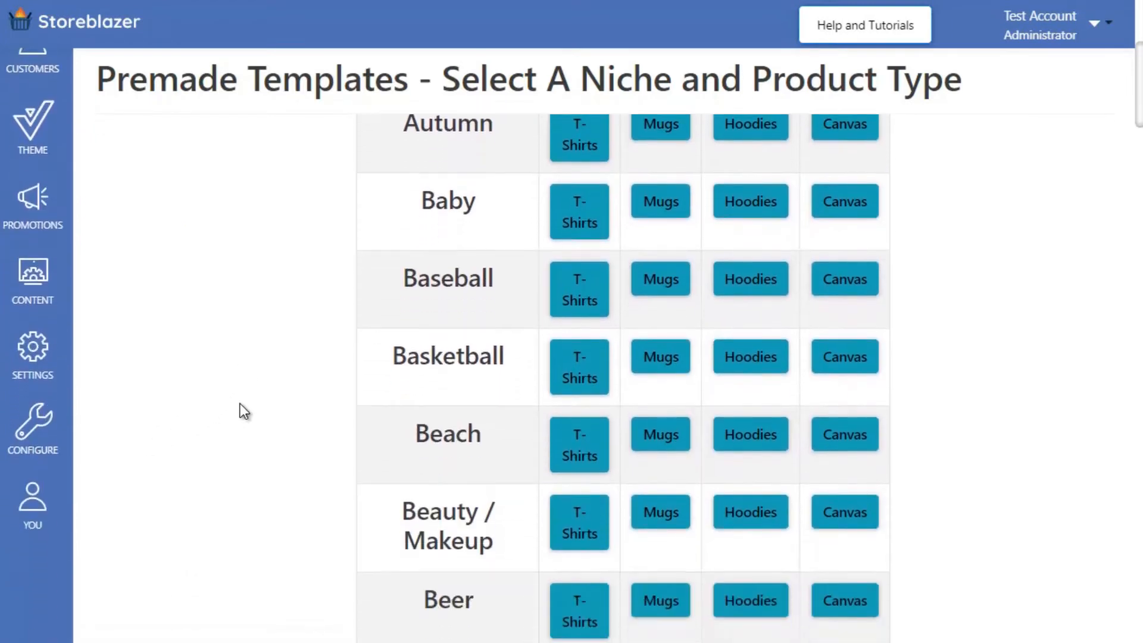
{"action": "scroll", "coordinate": [239, 406], "scroll_direction": "down", "scroll_amount": 10}
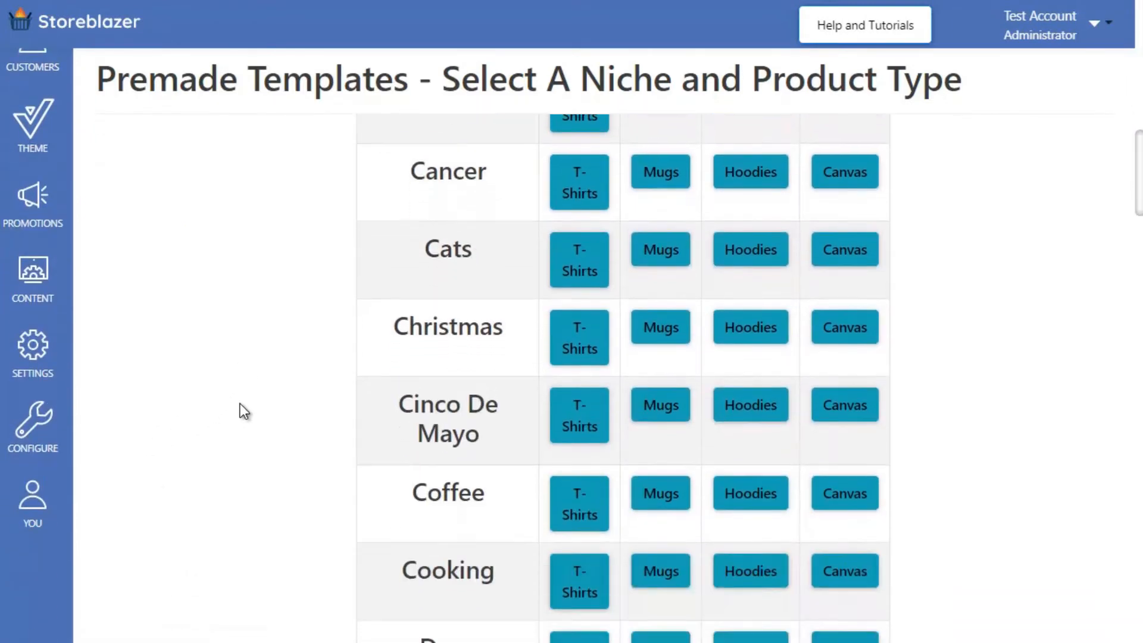
{"action": "scroll", "coordinate": [240, 411], "scroll_direction": "down", "scroll_amount": 8}
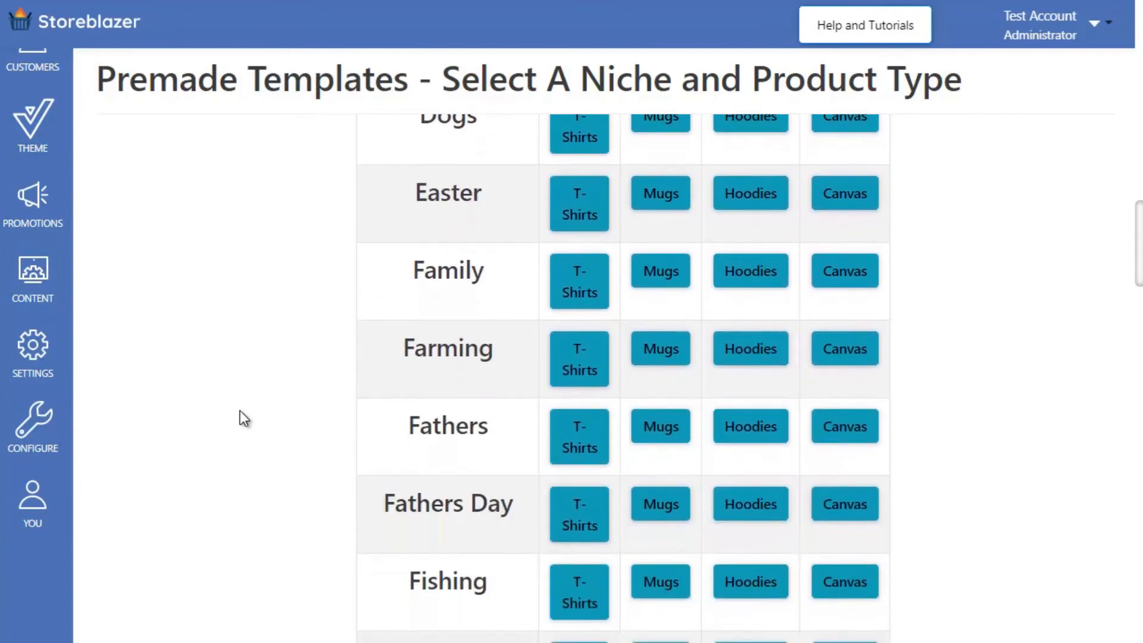
{"action": "scroll", "coordinate": [241, 408], "scroll_direction": "down", "scroll_amount": 4}
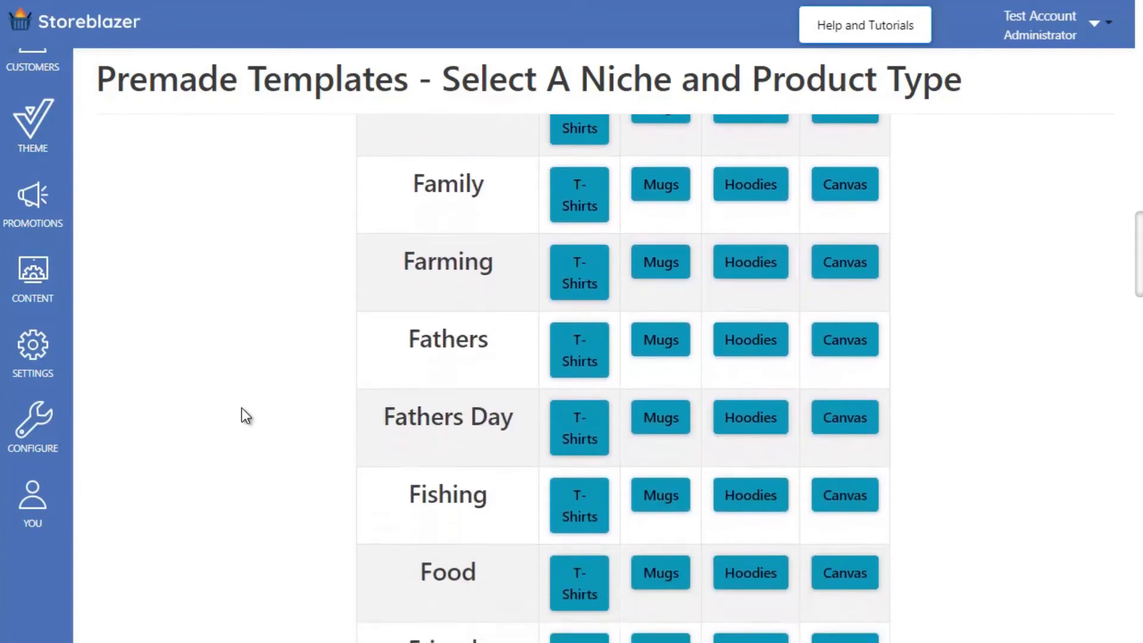
{"action": "scroll", "coordinate": [241, 409], "scroll_direction": "up", "scroll_amount": 6}
{"action": "scroll", "coordinate": [241, 408], "scroll_direction": "down", "scroll_amount": 4}
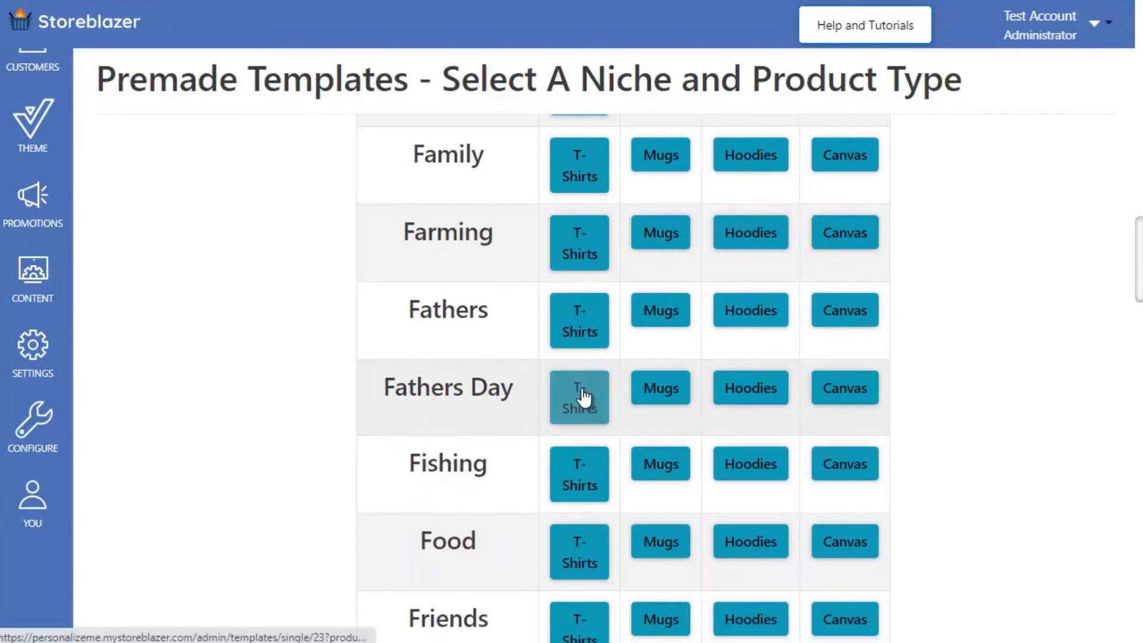
{"action": "left_click", "coordinate": [581, 397]}
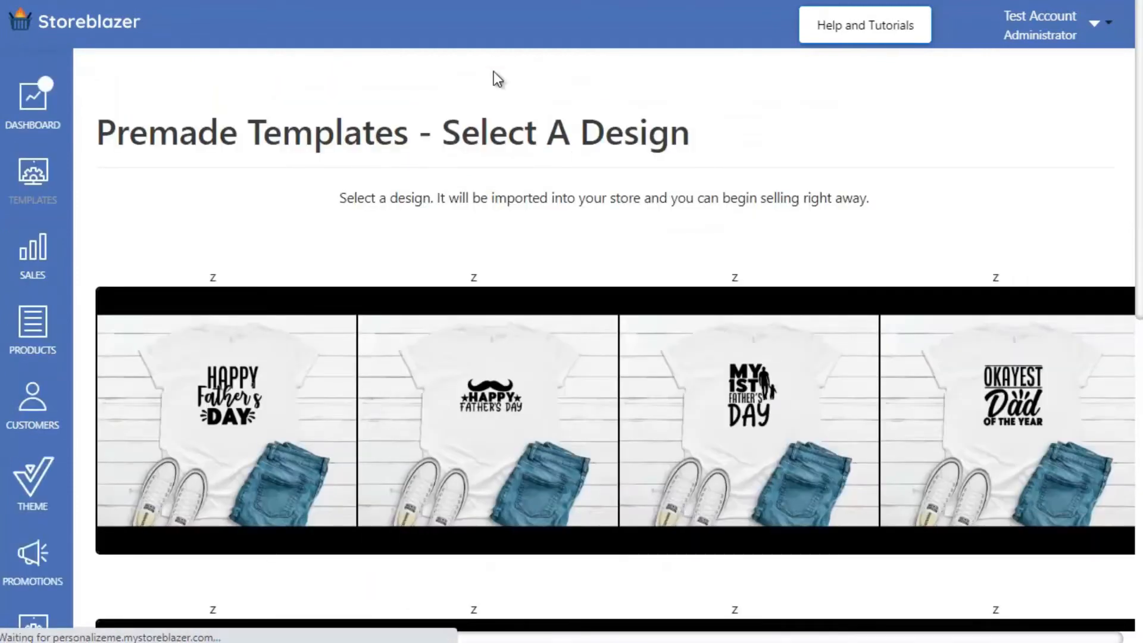
{"action": "scroll", "coordinate": [862, 267], "scroll_direction": "down", "scroll_amount": 7}
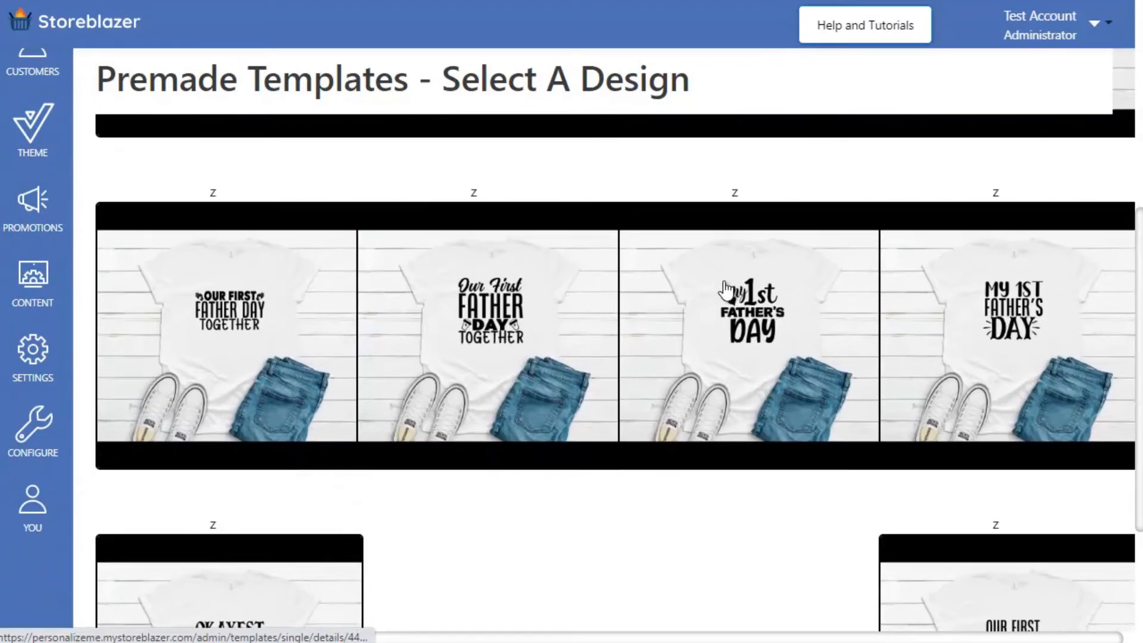
{"action": "scroll", "coordinate": [723, 289], "scroll_direction": "down", "scroll_amount": 3}
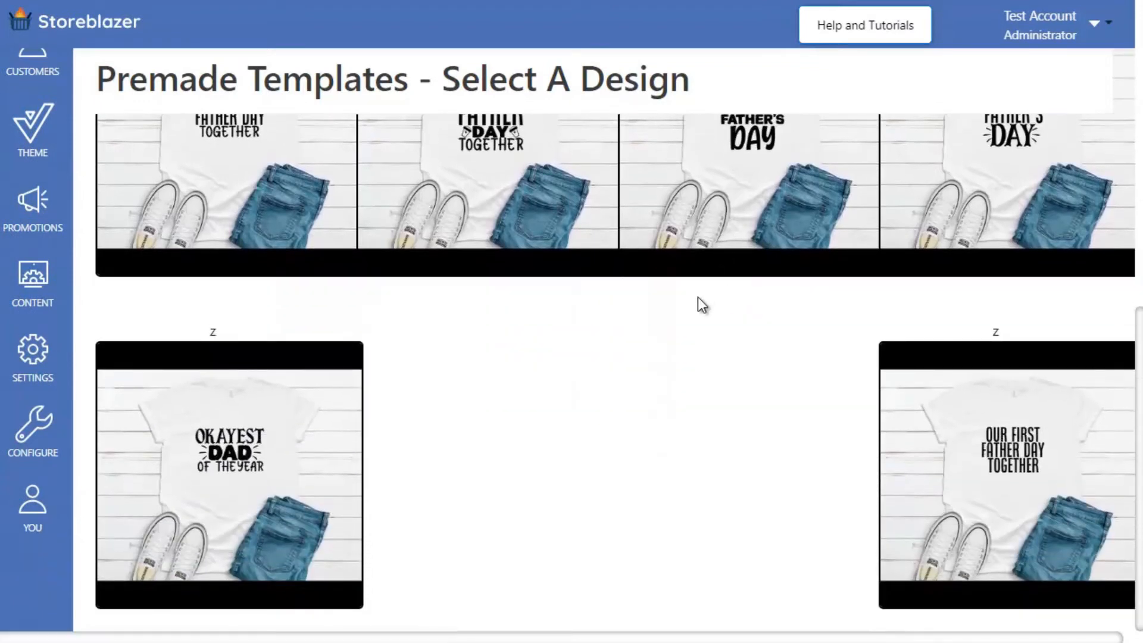
{"action": "scroll", "coordinate": [697, 298], "scroll_direction": "up", "scroll_amount": 9}
{"action": "scroll", "coordinate": [690, 304], "scroll_direction": "down", "scroll_amount": 5}
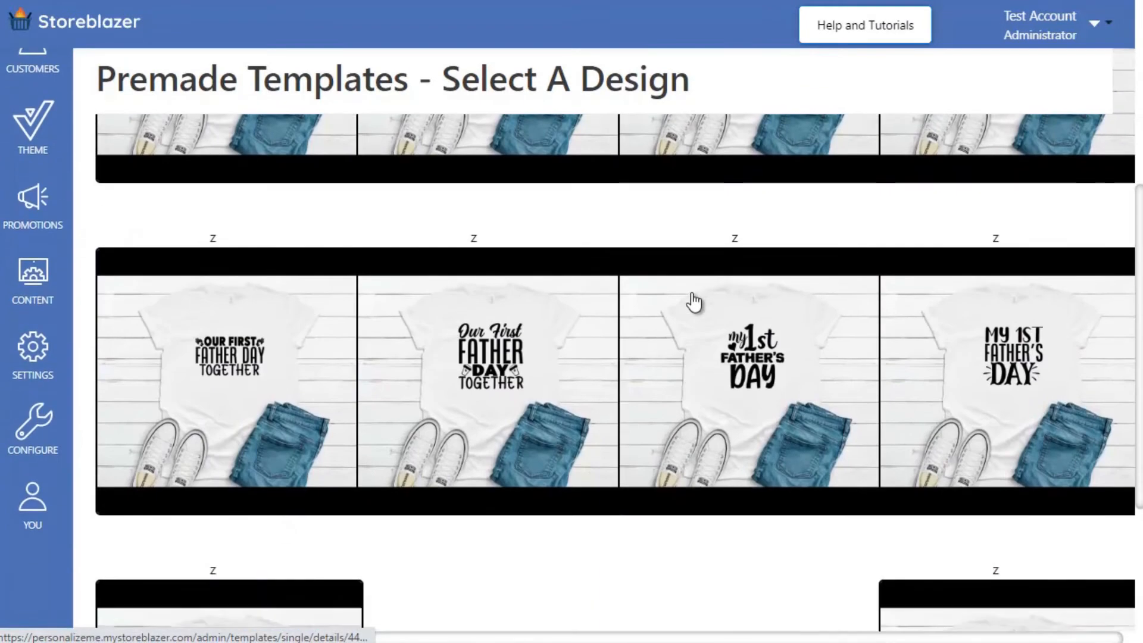
{"action": "scroll", "coordinate": [690, 302], "scroll_direction": "up", "scroll_amount": 5}
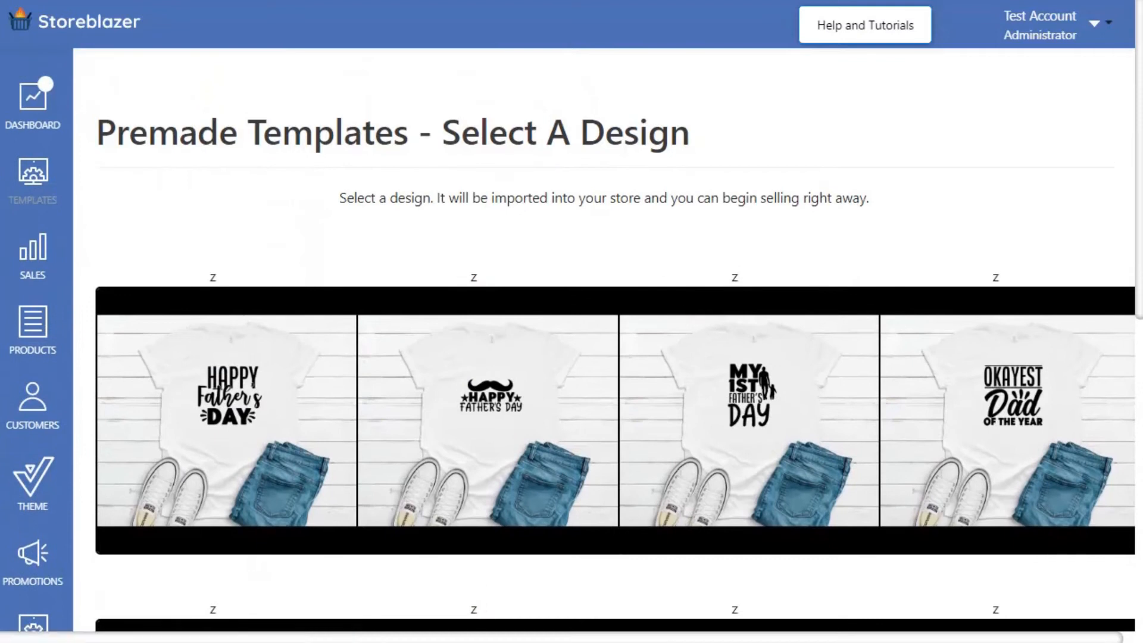
- Return to the niche list and open the T-shirt designs of the Fathers niche
{"action": "key", "text": "alt+Left"}
{"action": "scroll", "coordinate": [281, 305], "scroll_direction": "up", "scroll_amount": 8}
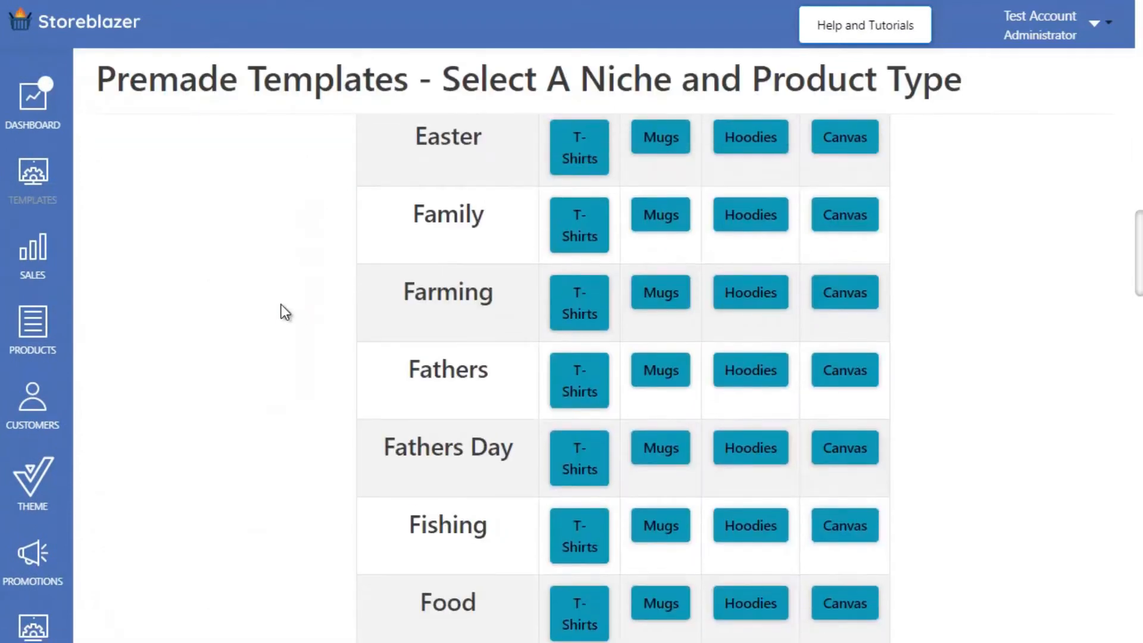
{"action": "scroll", "coordinate": [281, 304], "scroll_direction": "down", "scroll_amount": 8}
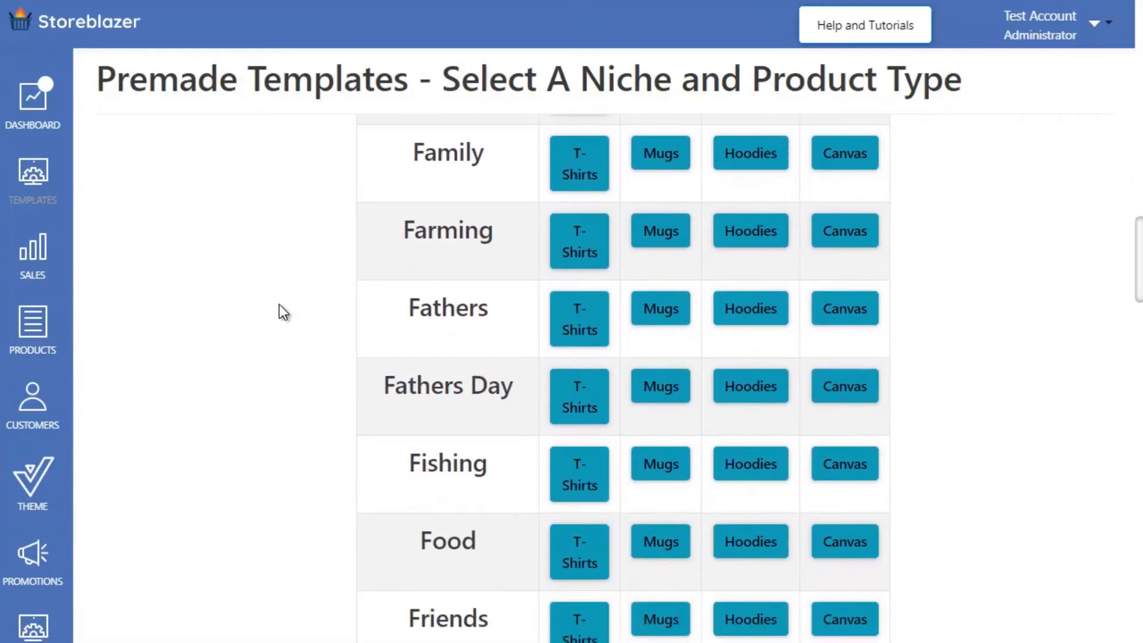
{"action": "left_click", "coordinate": [586, 321]}
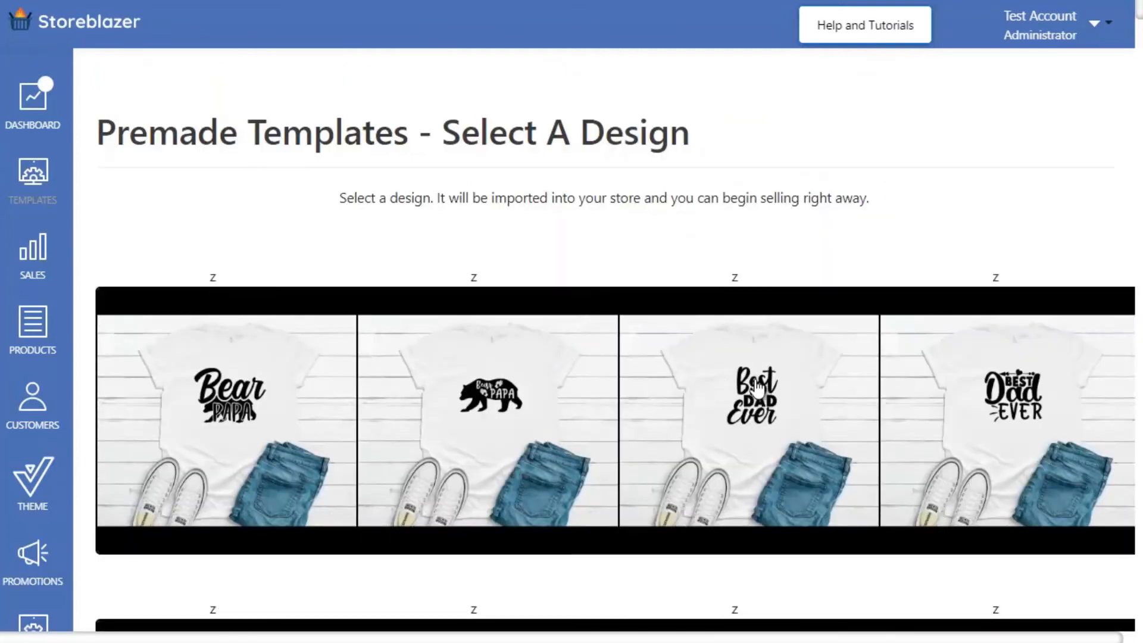
- Select the first of the two "Best Dad in the World" T-shirt designs for import into the store
{"action": "scroll", "coordinate": [756, 387], "scroll_direction": "down", "scroll_amount": 3}
{"action": "scroll", "coordinate": [671, 384], "scroll_direction": "down", "scroll_amount": 2}
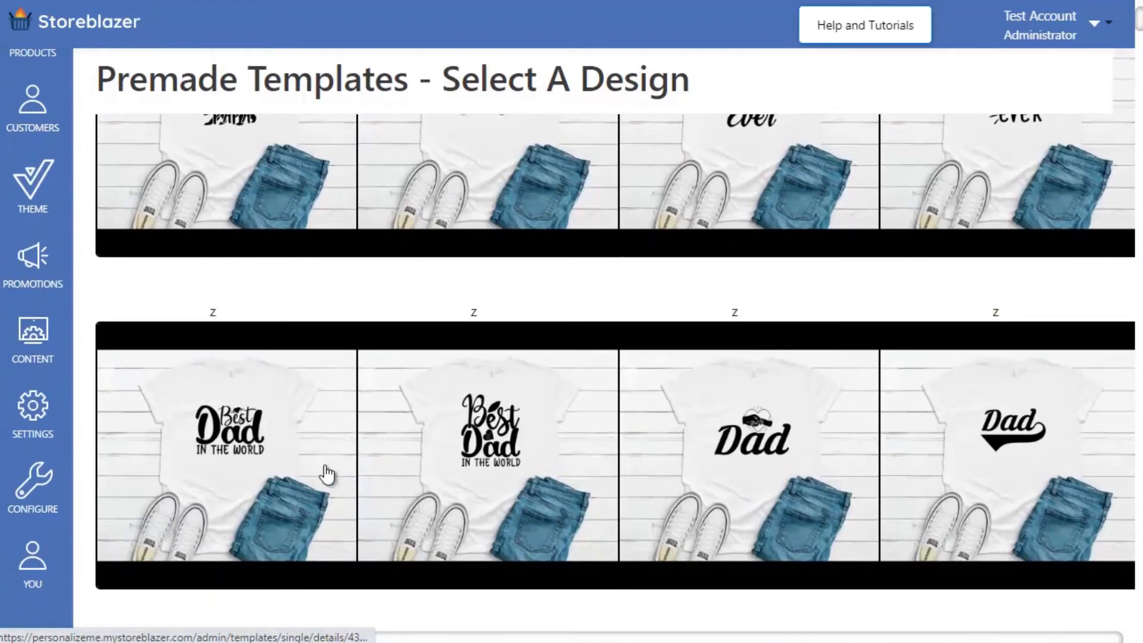
{"action": "left_click", "coordinate": [205, 451]}
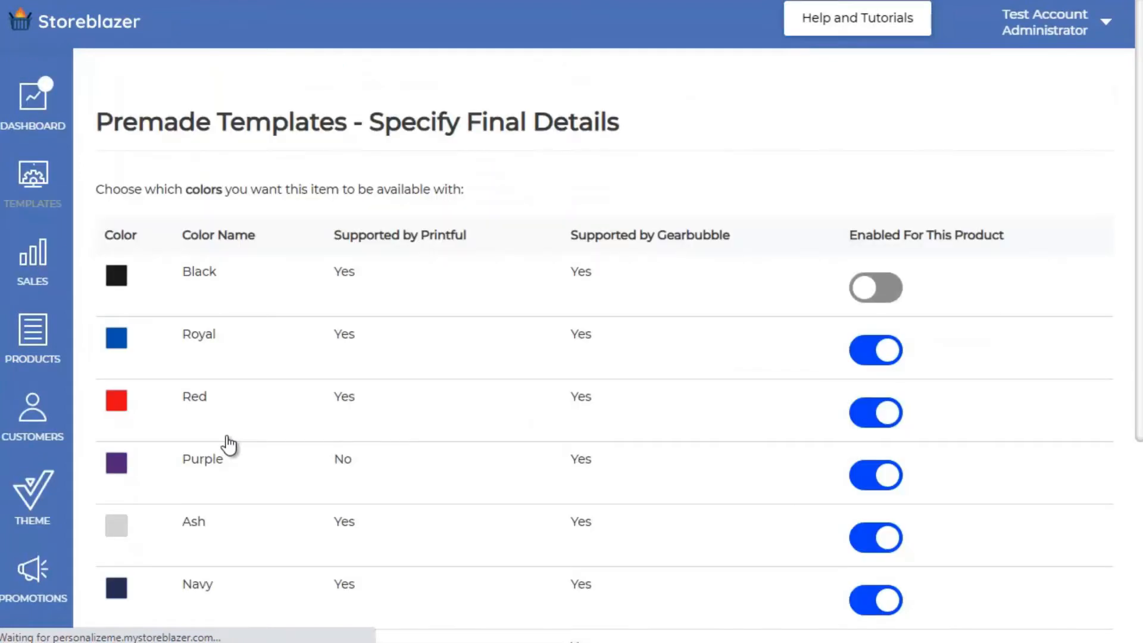
- Review the T-shirt's color options, their Printful and Gearbubble support, and which are enabled for the product
{"action": "scroll", "coordinate": [377, 298], "scroll_direction": "down", "scroll_amount": 4}
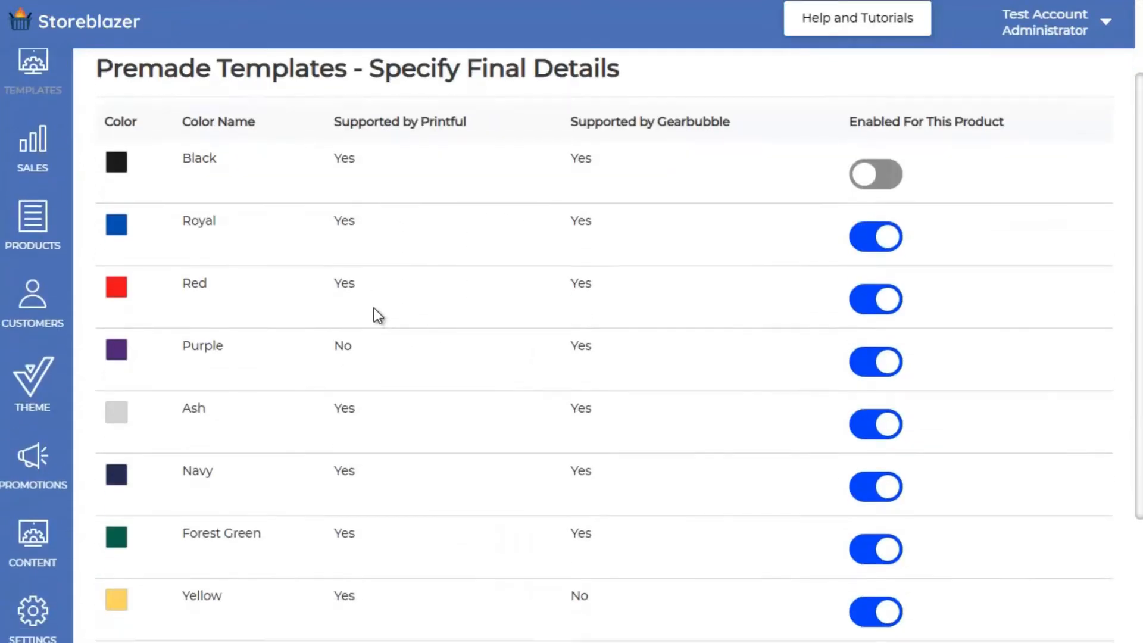
{"action": "scroll", "coordinate": [374, 309], "scroll_direction": "up", "scroll_amount": 4}
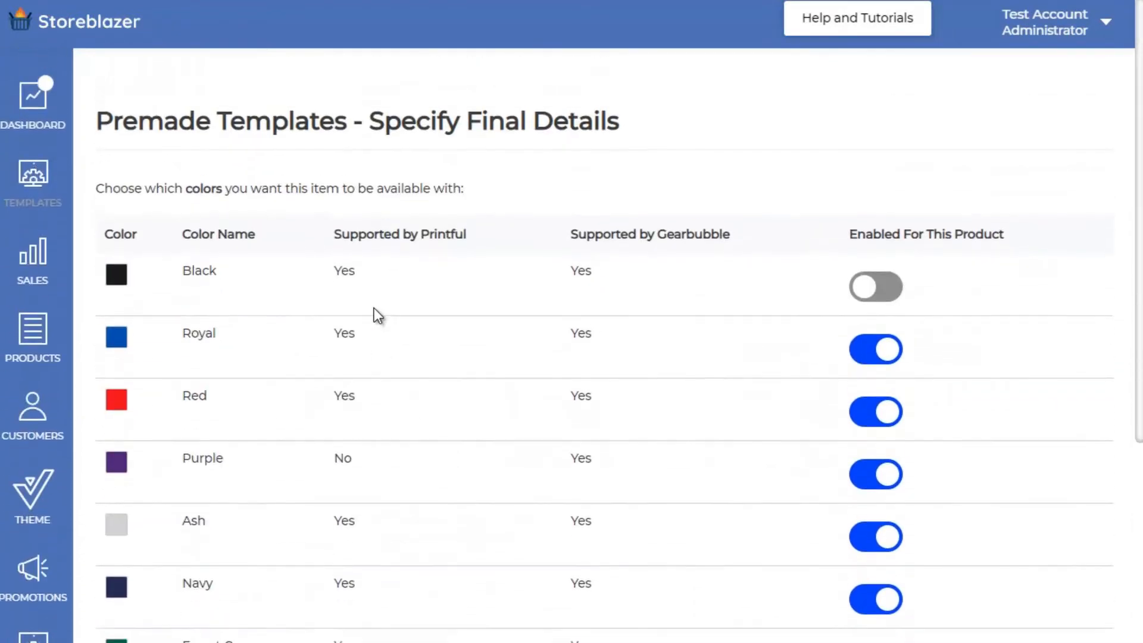
{"action": "scroll", "coordinate": [374, 309], "scroll_direction": "down", "scroll_amount": 2}
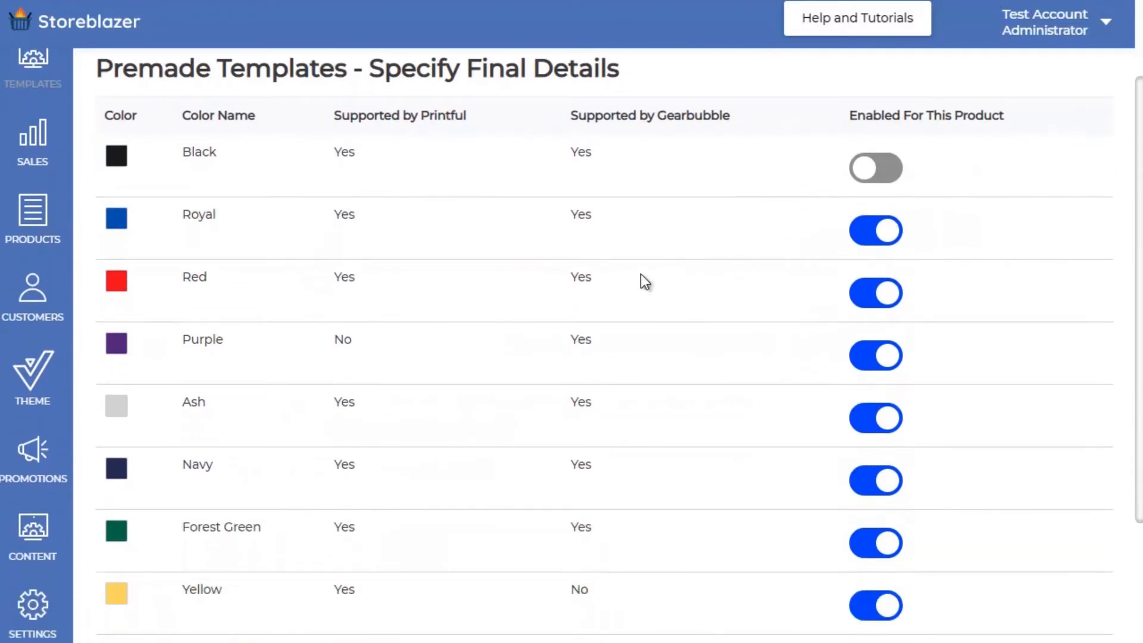
- Disable the Purple, Yellow, Ocean Blue and White colors for the T-shirt and add the product to the store
{"action": "scroll", "coordinate": [642, 238], "scroll_direction": "up", "scroll_amount": 2}
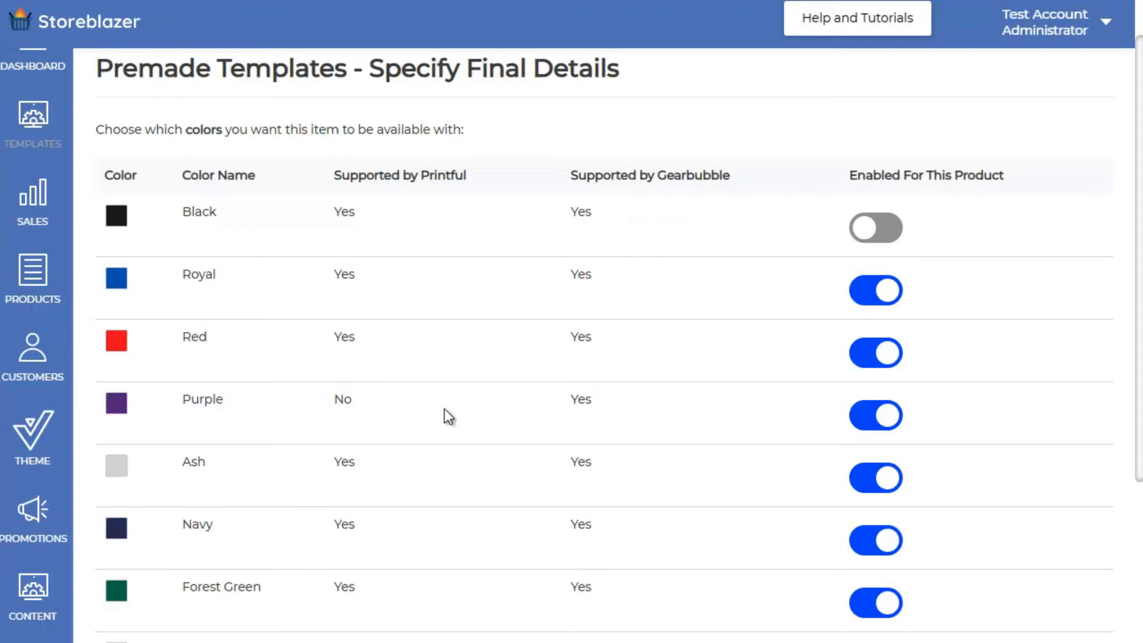
{"action": "scroll", "coordinate": [374, 483], "scroll_direction": "down", "scroll_amount": 3}
{"action": "scroll", "coordinate": [375, 487], "scroll_direction": "up", "scroll_amount": 3}
{"action": "left_click", "coordinate": [880, 415]}
{"action": "scroll", "coordinate": [564, 396], "scroll_direction": "down", "scroll_amount": 1}
{"action": "scroll", "coordinate": [535, 388], "scroll_direction": "down", "scroll_amount": 4}
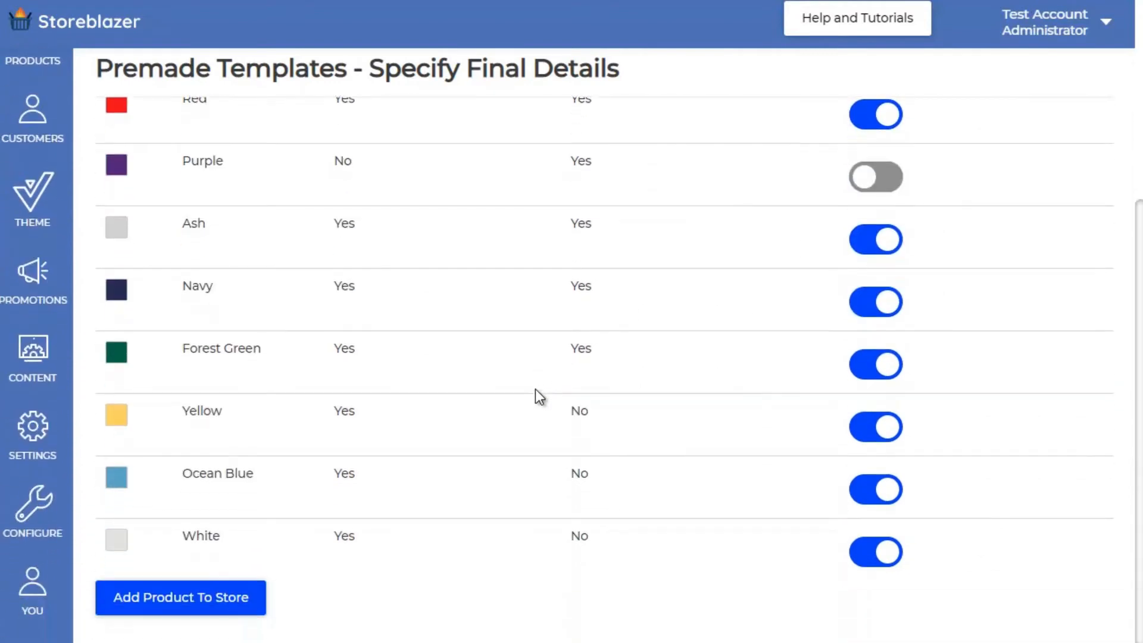
{"action": "left_click", "coordinate": [875, 426]}
{"action": "left_click", "coordinate": [884, 497]}
{"action": "scroll", "coordinate": [655, 416], "scroll_direction": "up", "scroll_amount": 4}
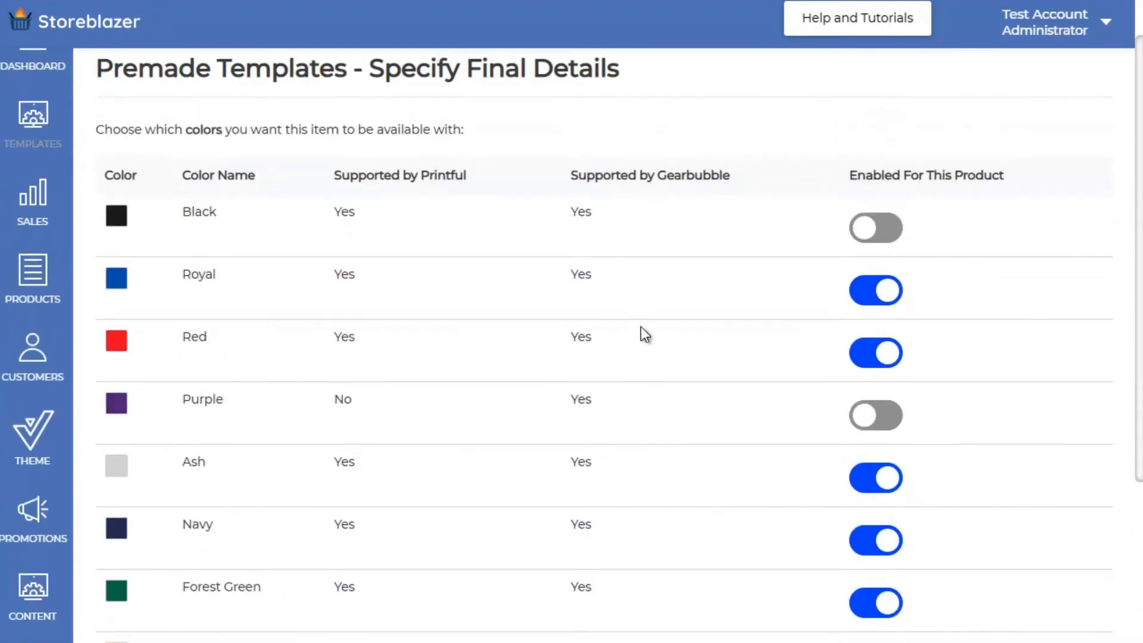
{"action": "scroll", "coordinate": [637, 519], "scroll_direction": "down", "scroll_amount": 4}
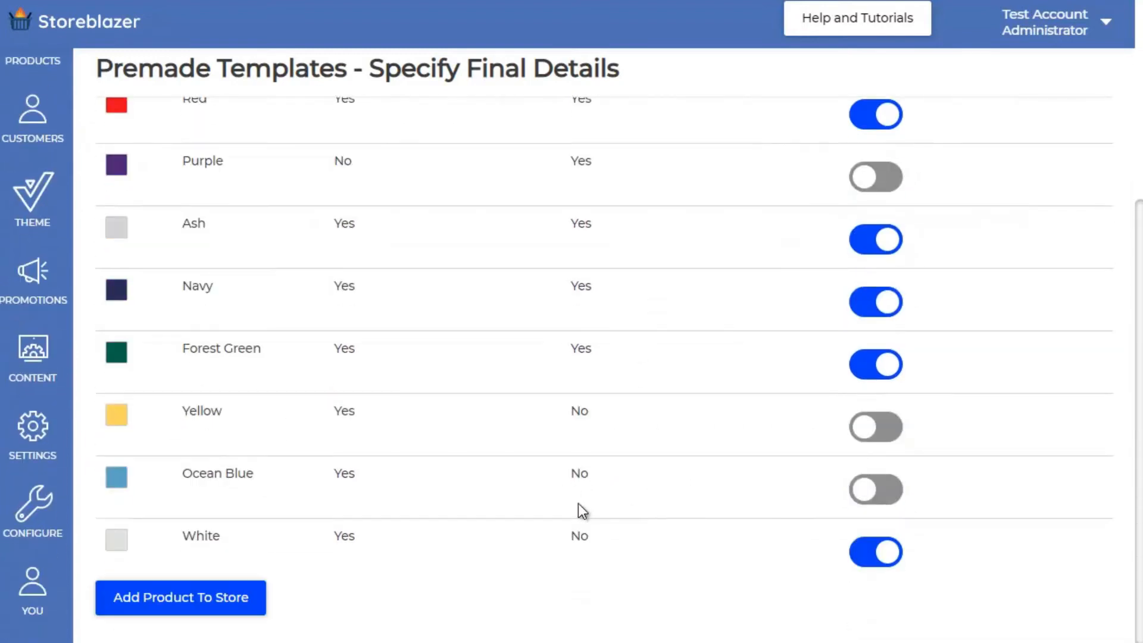
{"action": "left_click", "coordinate": [885, 548]}
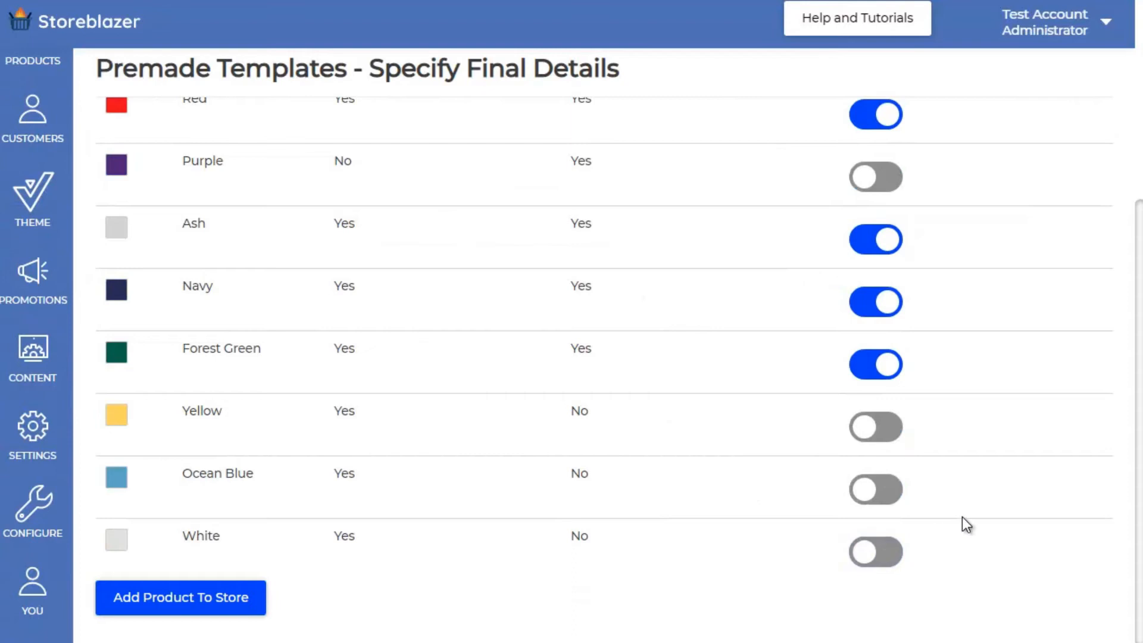
{"action": "left_click", "coordinate": [167, 596]}
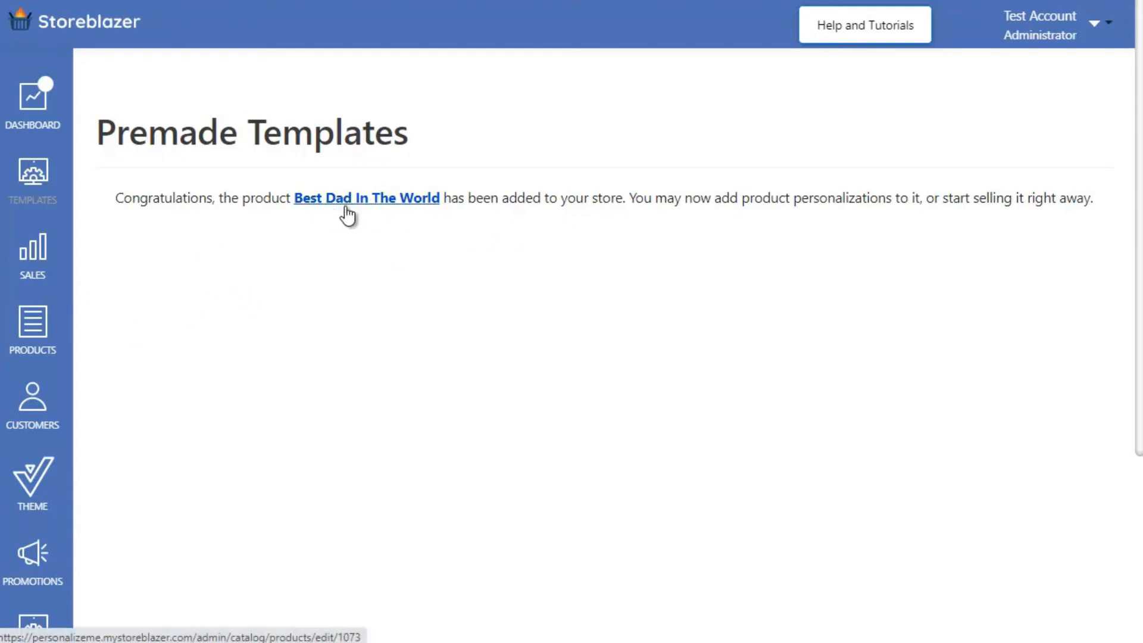
- Open the store's product list and look over the newly added "Best Dad In The World" T-shirt entries
{"action": "left_click", "coordinate": [33, 326]}
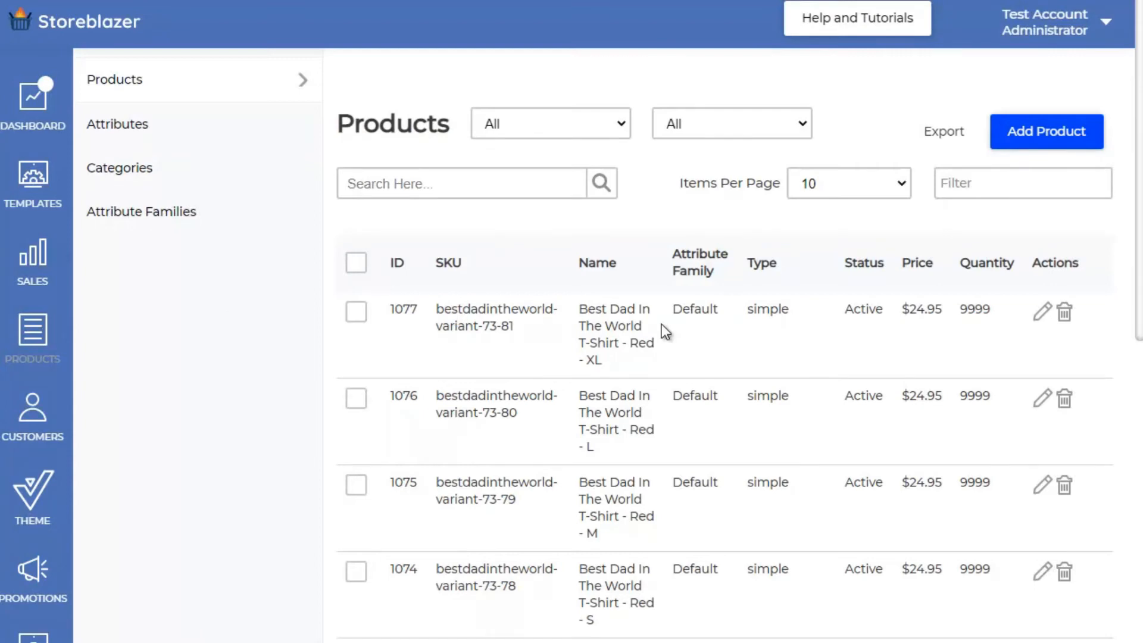
{"action": "scroll", "coordinate": [595, 327], "scroll_direction": "down", "scroll_amount": 2}
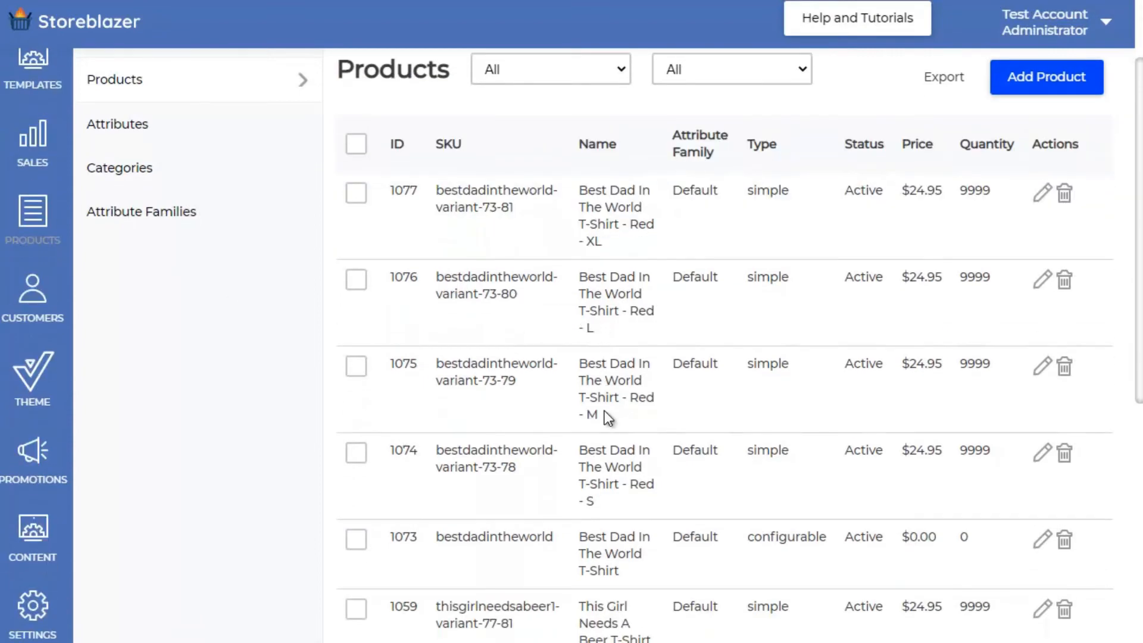
{"action": "scroll", "coordinate": [605, 410], "scroll_direction": "down", "scroll_amount": 2}
{"action": "scroll", "coordinate": [605, 422], "scroll_direction": "down", "scroll_amount": 6}
{"action": "scroll", "coordinate": [605, 424], "scroll_direction": "up", "scroll_amount": 7}
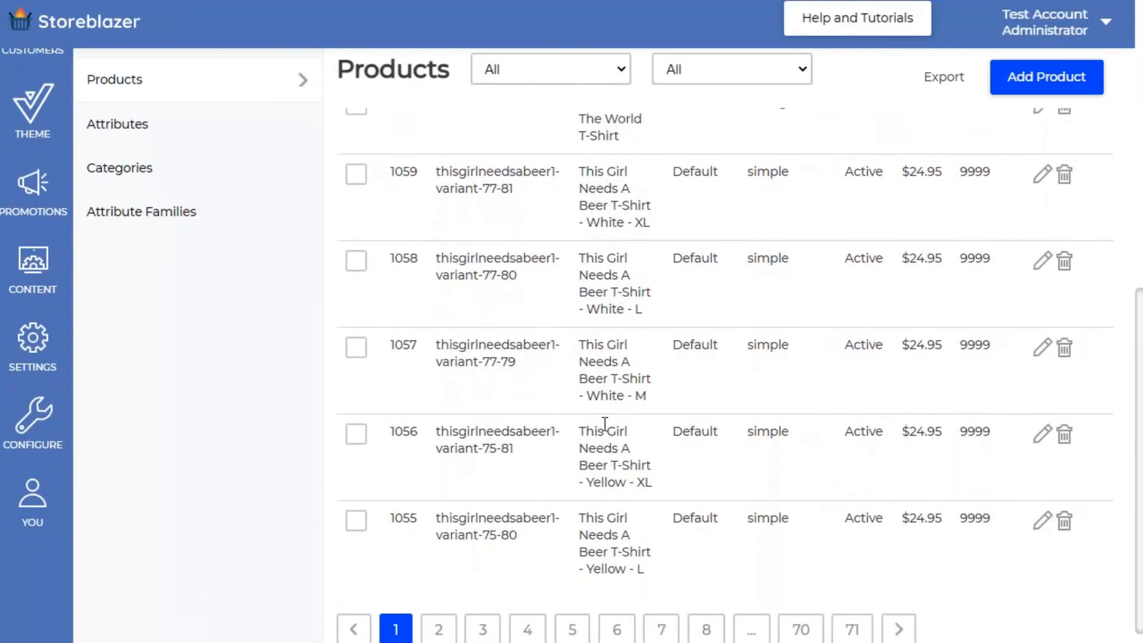
{"action": "scroll", "coordinate": [605, 424], "scroll_direction": "down", "scroll_amount": 2}
{"action": "scroll", "coordinate": [625, 393], "scroll_direction": "up", "scroll_amount": 5}
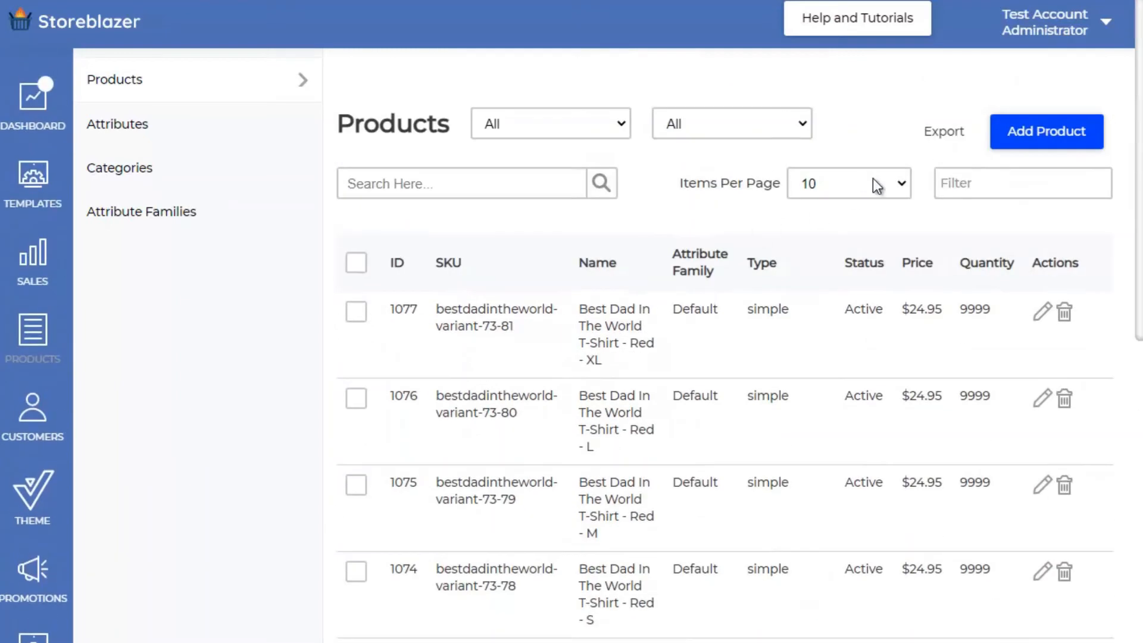
- Set the product list to show 50 items per page
{"action": "left_click", "coordinate": [873, 183]}
{"action": "left_click", "coordinate": [891, 185]}
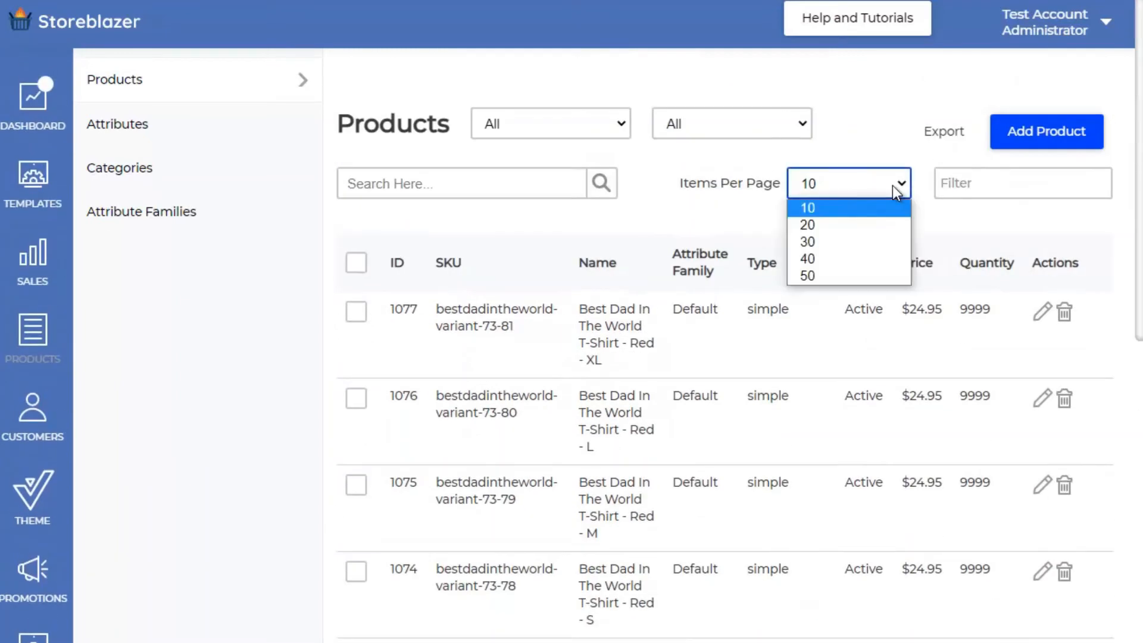
{"action": "left_click", "coordinate": [845, 276]}
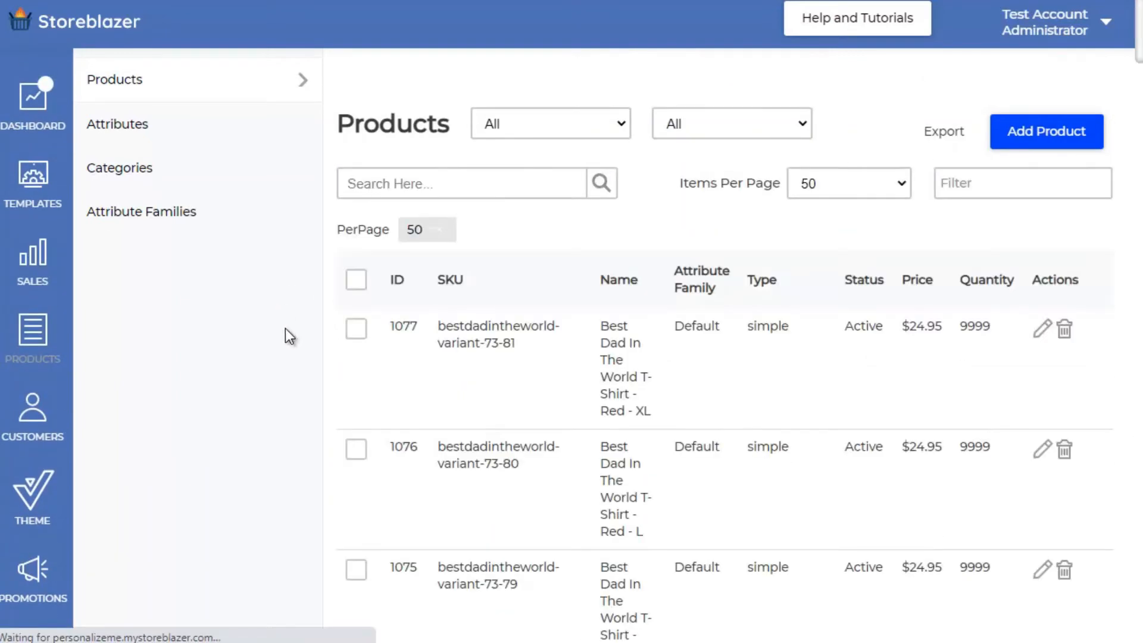
- Edit the configurable "Best Dad In The World T-Shirt" product and open its design and personalization editor
{"action": "scroll", "coordinate": [287, 327], "scroll_direction": "down", "scroll_amount": 8}
{"action": "scroll", "coordinate": [287, 328], "scroll_direction": "down", "scroll_amount": 3}
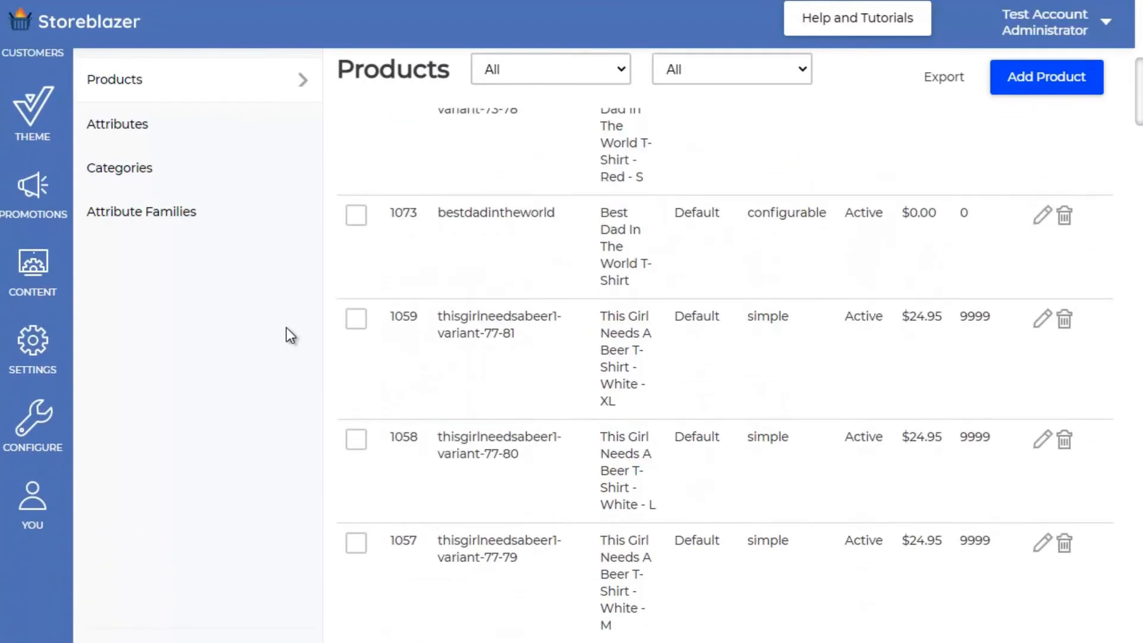
{"action": "scroll", "coordinate": [534, 341], "scroll_direction": "up", "scroll_amount": 1}
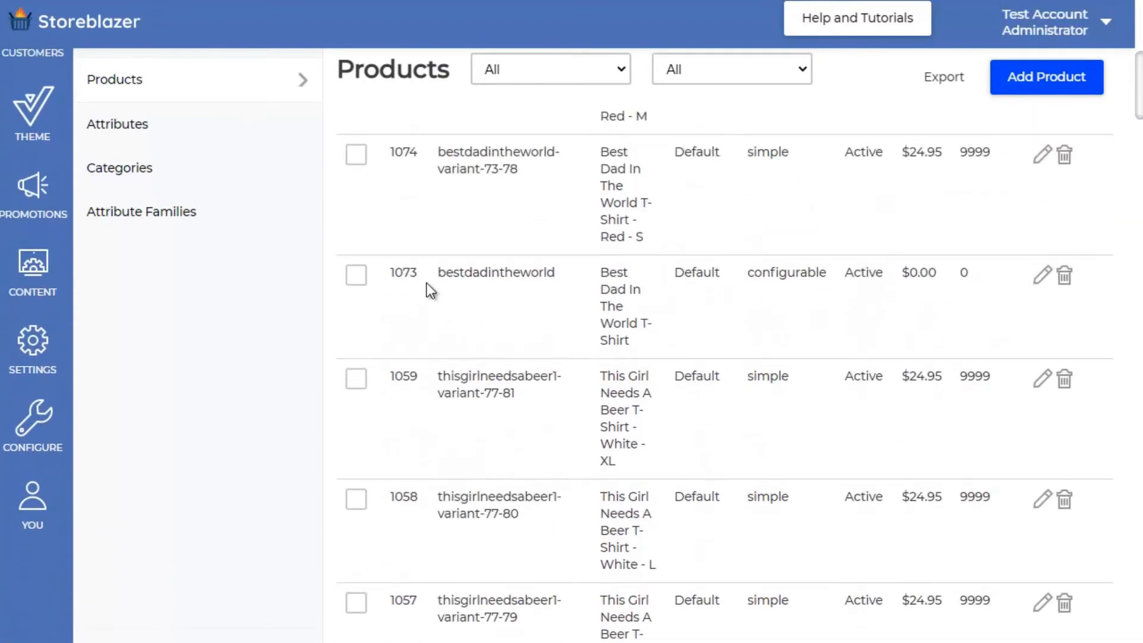
{"action": "left_click_drag", "start_coordinate": [439, 273], "coordinate": [546, 273]}
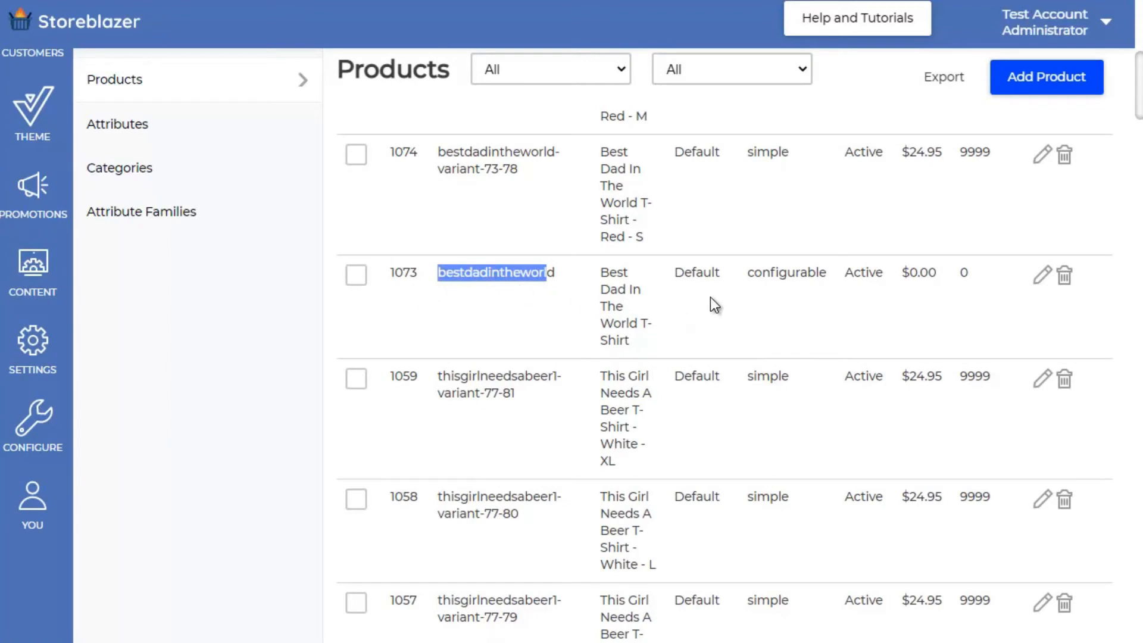
{"action": "left_click_drag", "start_coordinate": [756, 271], "coordinate": [807, 273]}
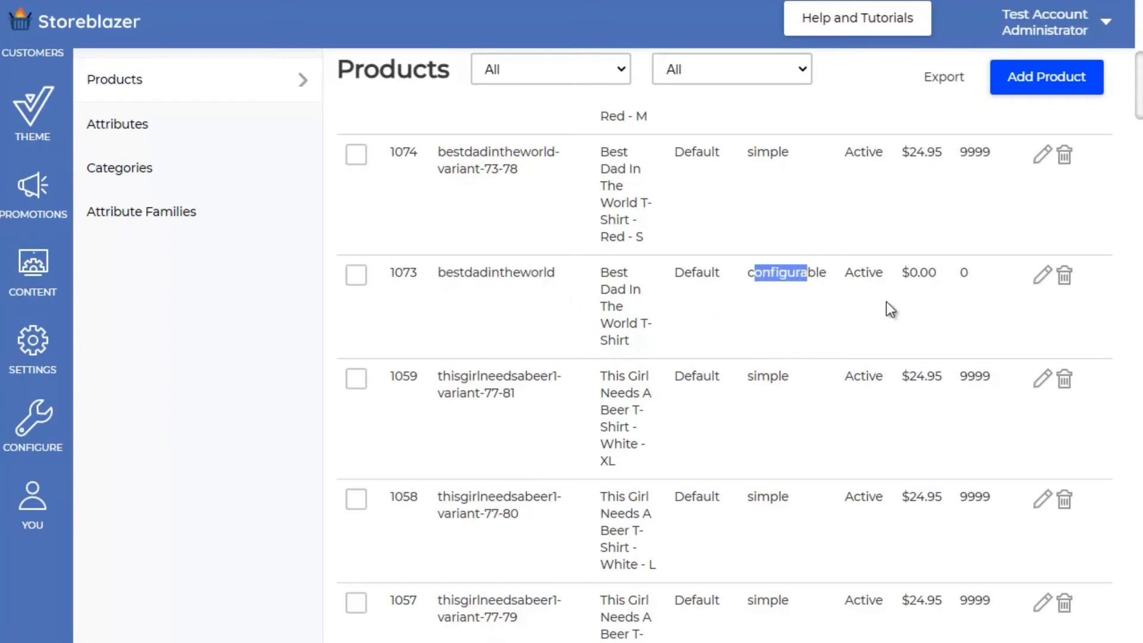
{"action": "left_click", "coordinate": [1045, 284]}
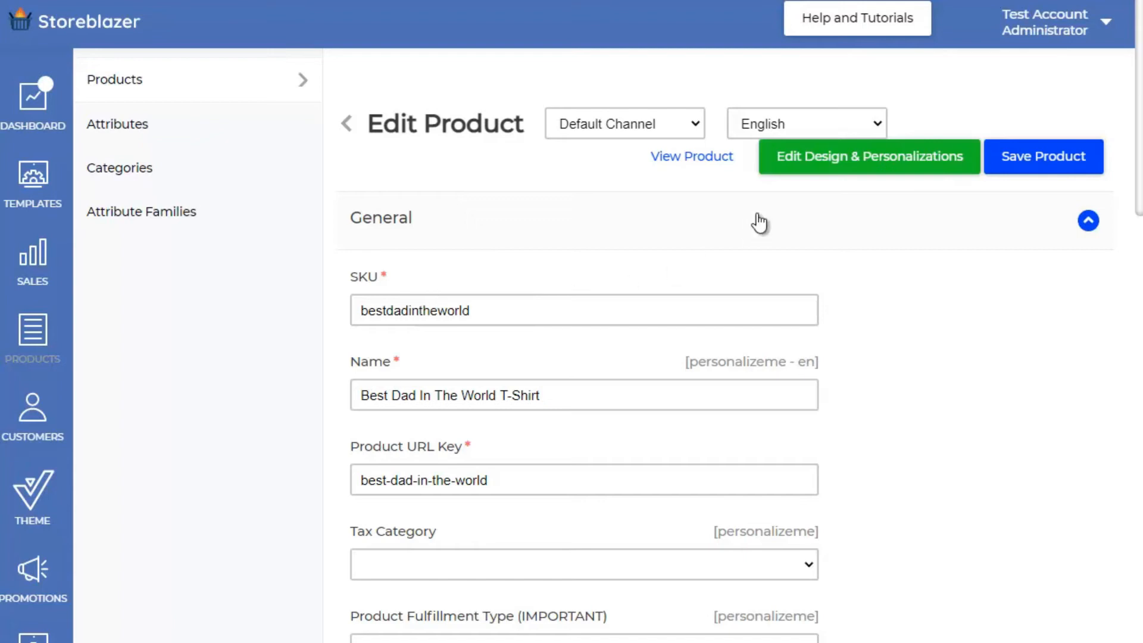
{"action": "left_click", "coordinate": [855, 161]}
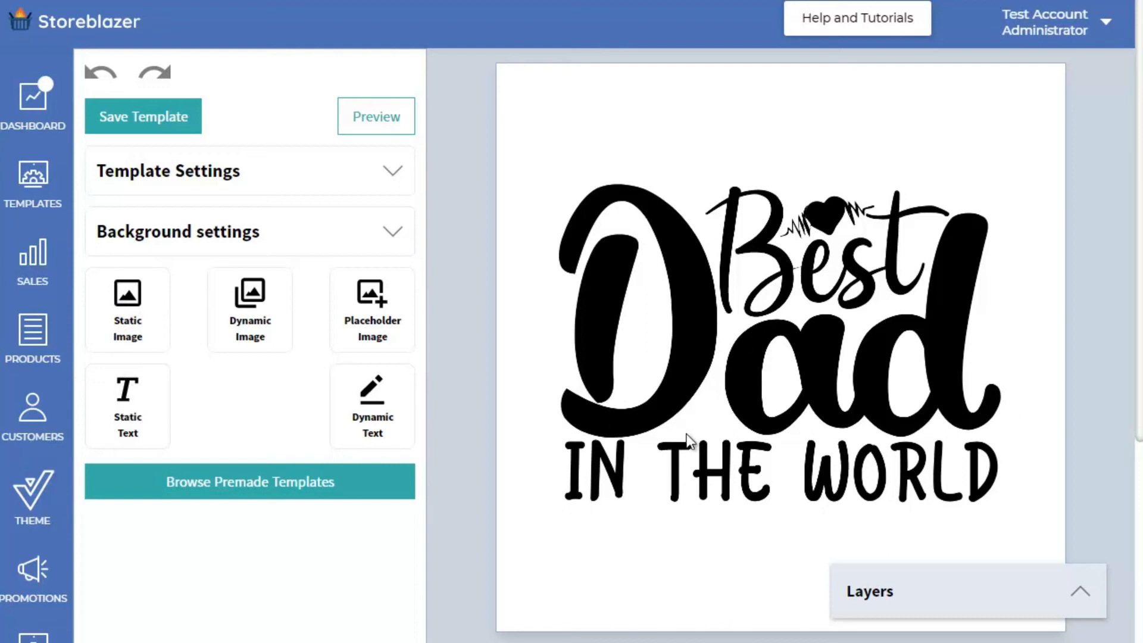
- Add a dynamic text element, place it centered above the design, and widen its box to about the design's width
{"action": "left_click", "coordinate": [373, 410]}
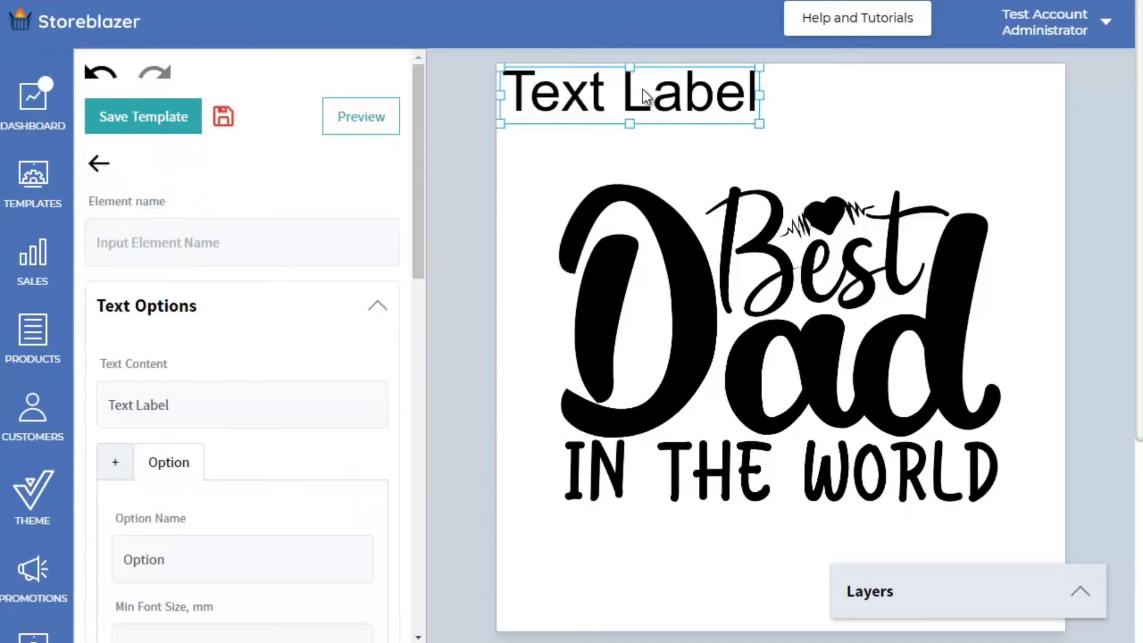
{"action": "left_click_drag", "start_coordinate": [649, 95], "coordinate": [804, 116]}
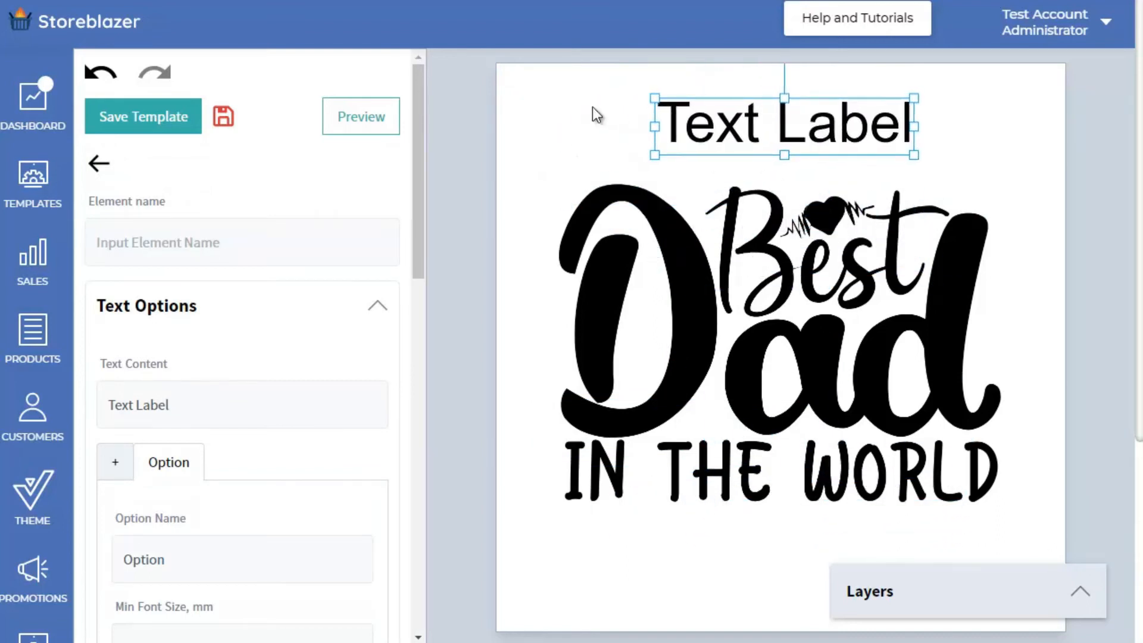
{"action": "left_click_drag", "start_coordinate": [652, 126], "coordinate": [568, 126]}
{"action": "left_click_drag", "start_coordinate": [914, 125], "coordinate": [1004, 143]}
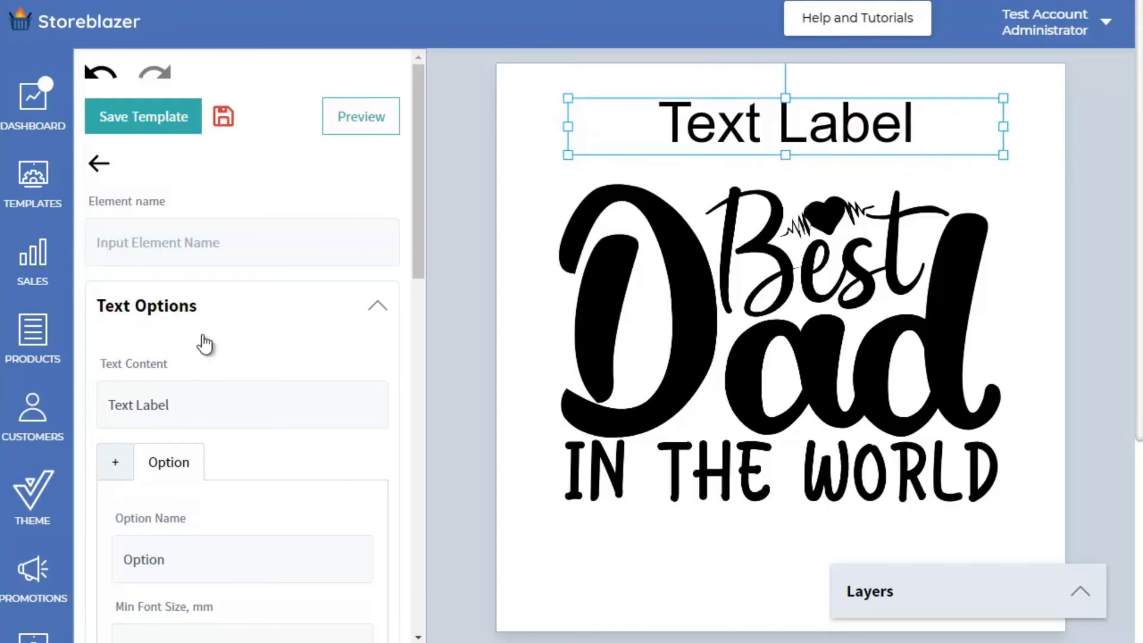
- Name the text element "Dad Name" and set its text content to "Enter Dad's Name"
{"action": "left_click", "coordinate": [205, 233]}
{"action": "type", "text": "Dad Name"}
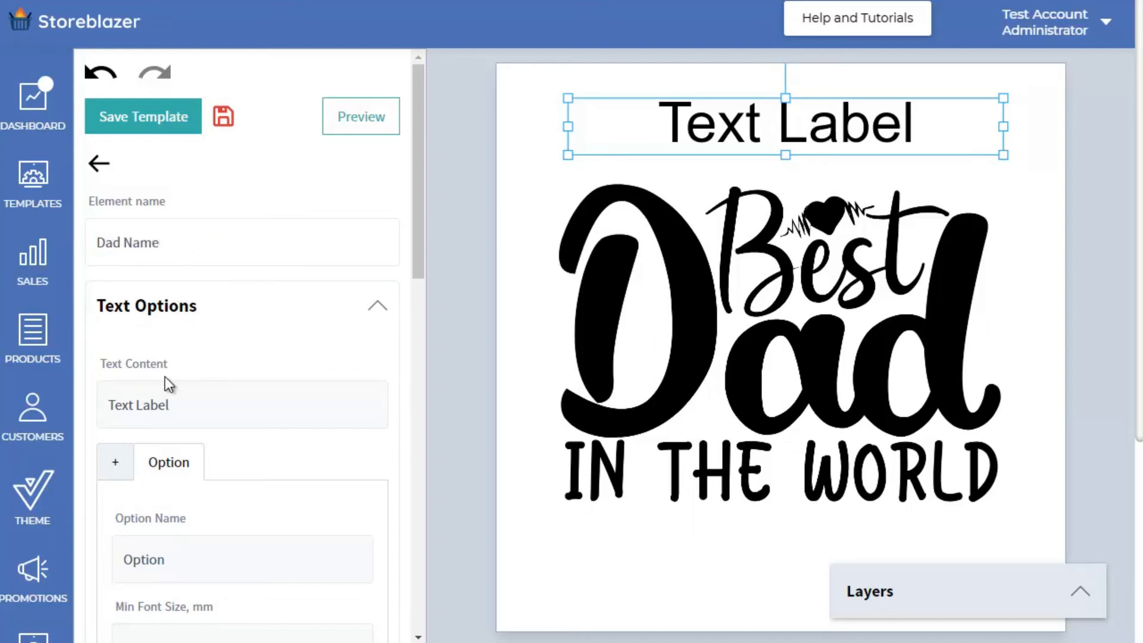
{"action": "left_click_drag", "start_coordinate": [184, 405], "coordinate": [76, 410]}
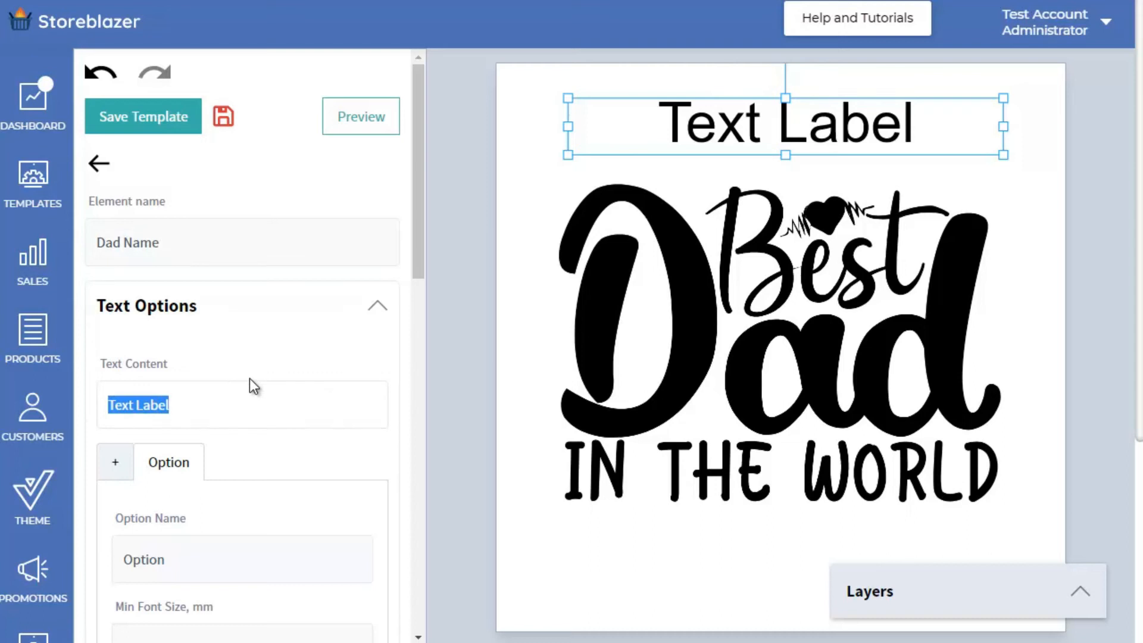
{"action": "type", "text": "Enter "}
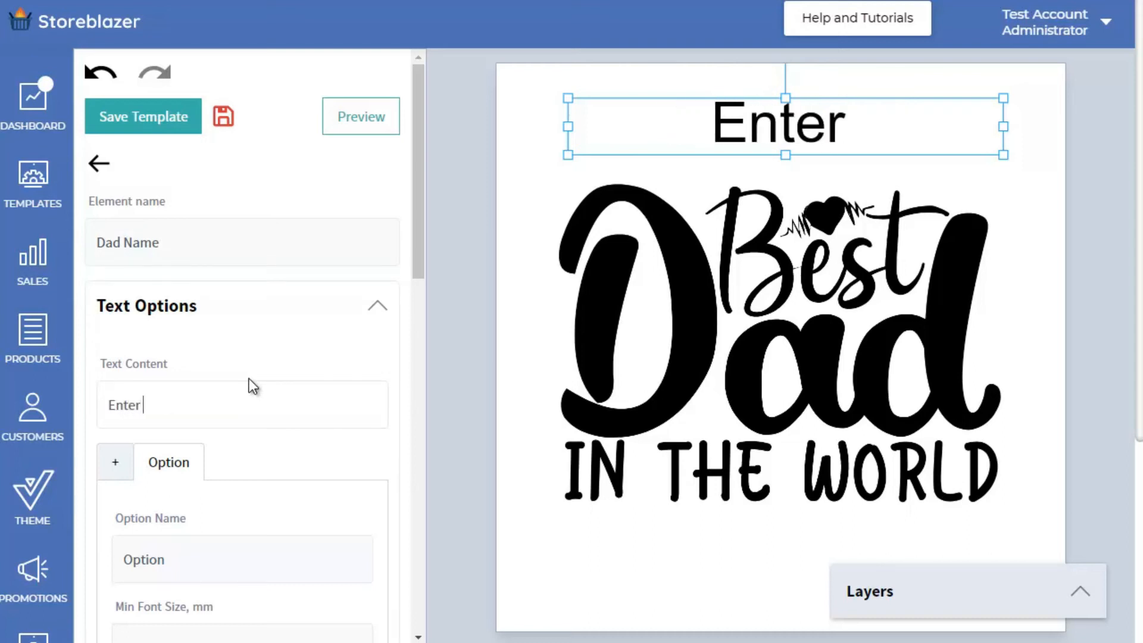
{"action": "type", "text": "Dad's Name"}
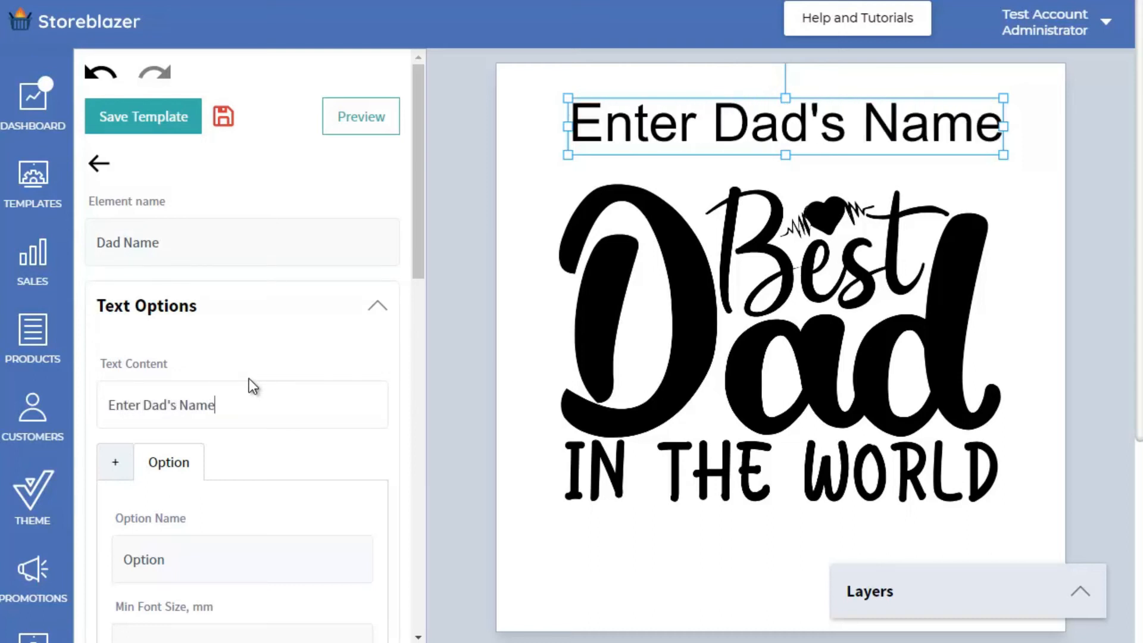
- Test how the text fits its box by lengthening it with extra e's, and restore "Enter Dad's Name"
{"action": "key", "text": "BackSpace"}
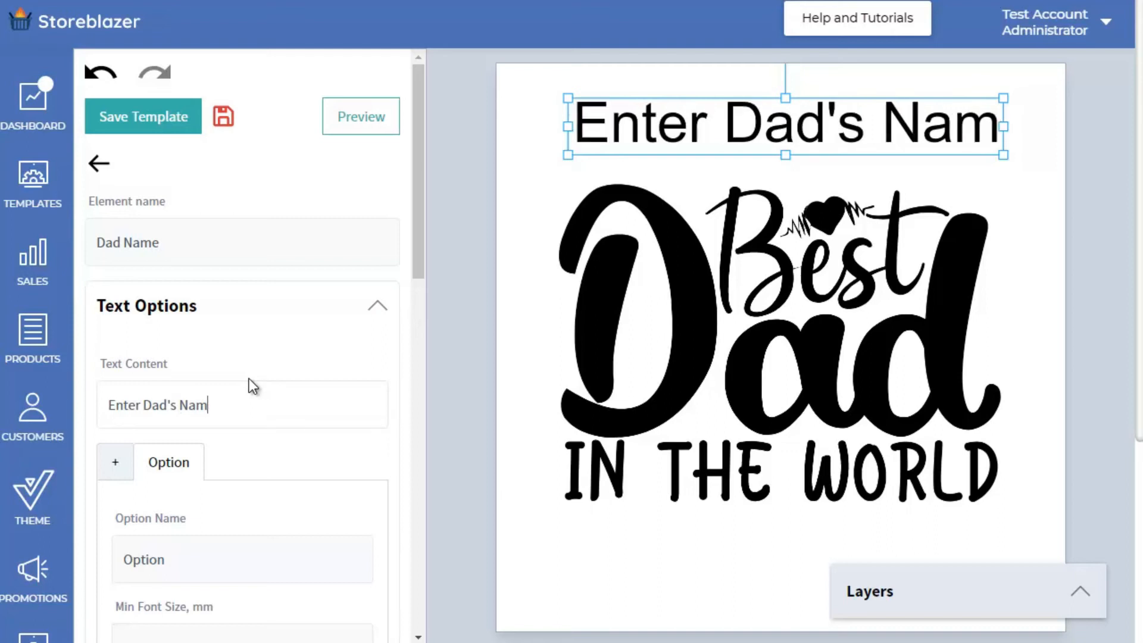
{"action": "type", "text": "e"}
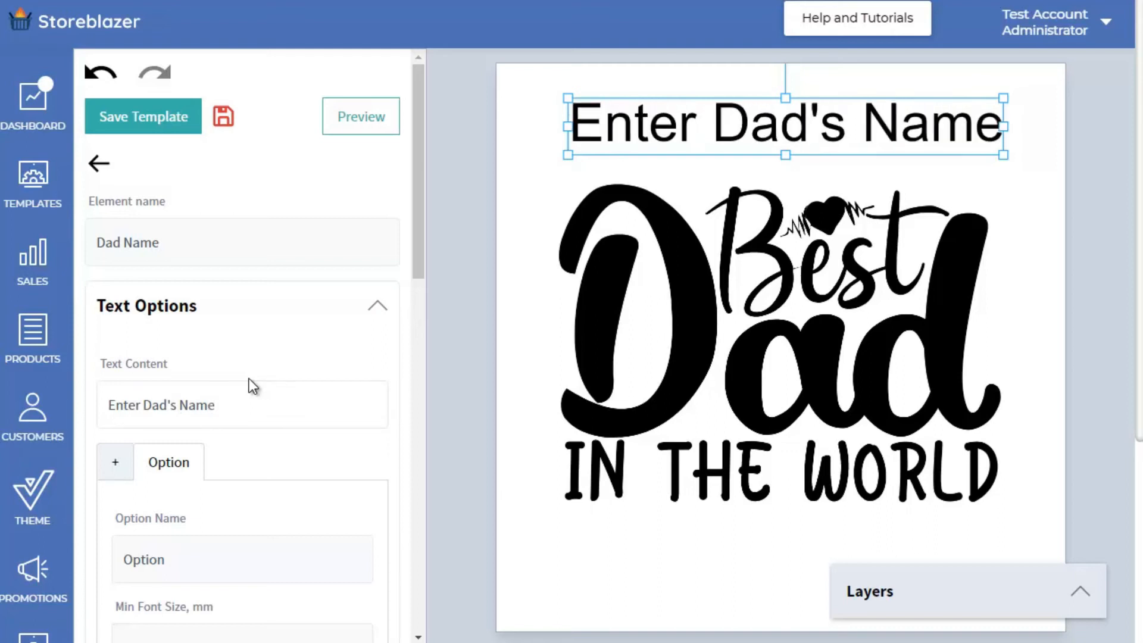
{"action": "type", "text": "eeee"}
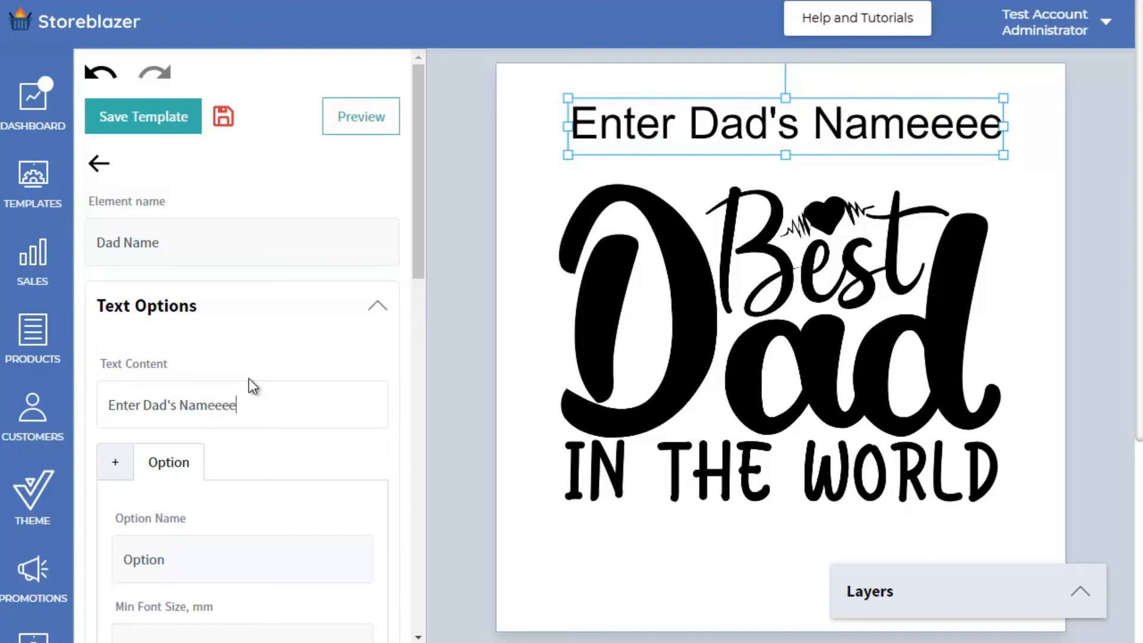
{"action": "scroll", "coordinate": [242, 441], "scroll_direction": "down", "scroll_amount": 5}
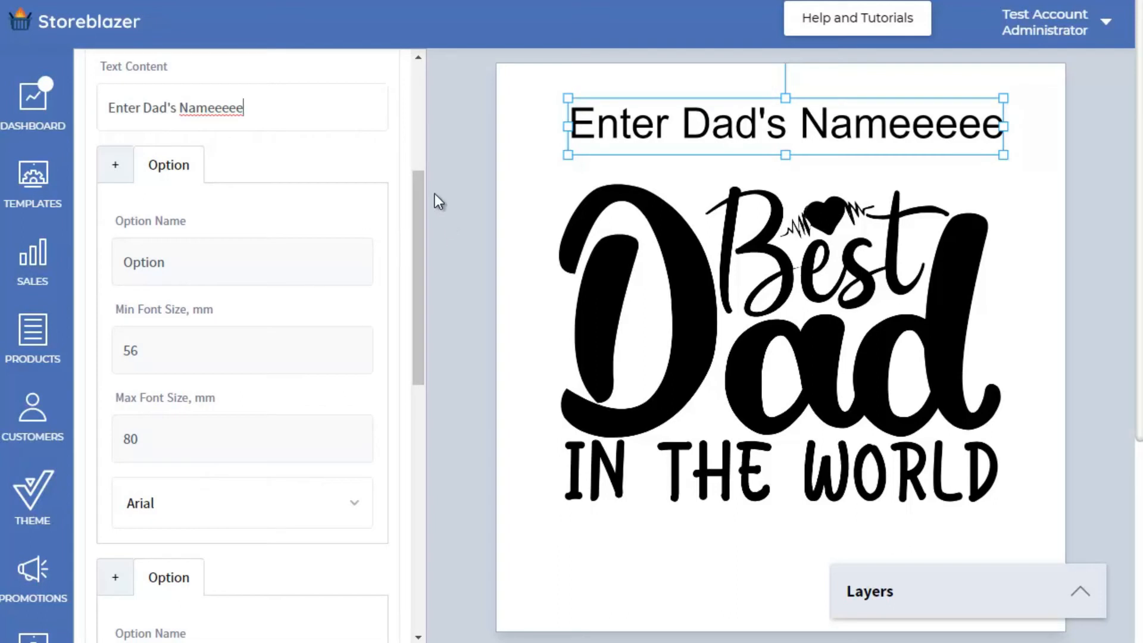
{"action": "key", "text": "BackSpace"}
{"action": "key", "text": "BackSpace"}
{"action": "key", "text": "BackSpace"}
{"action": "key", "text": "BackSpace"}
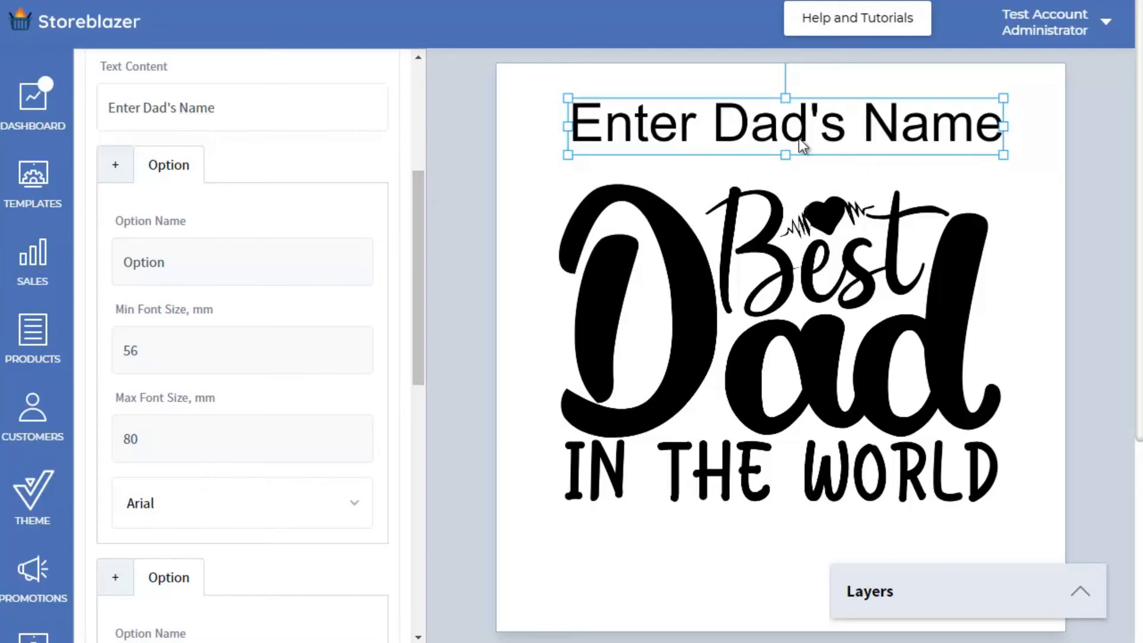
- Set the text's minimum font size to 42 mm and its font to Blanket, and nudge it slightly left over the design
{"action": "left_click_drag", "start_coordinate": [169, 362], "coordinate": [60, 355]}
{"action": "type", "text": "42"}
{"action": "left_click", "coordinate": [356, 510]}
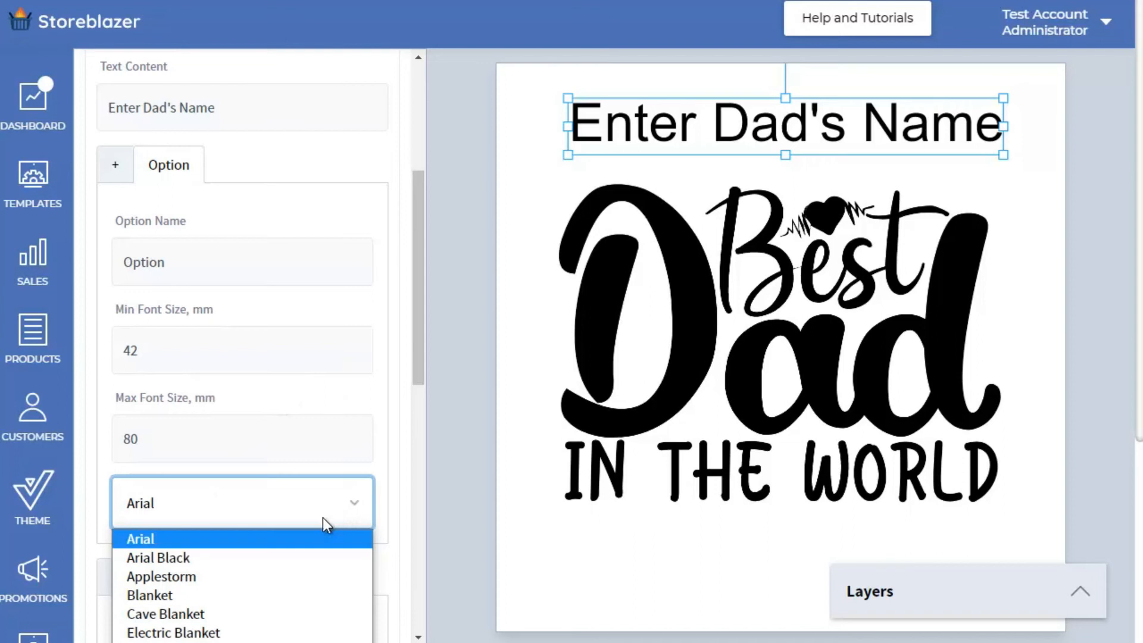
{"action": "left_click", "coordinate": [243, 595]}
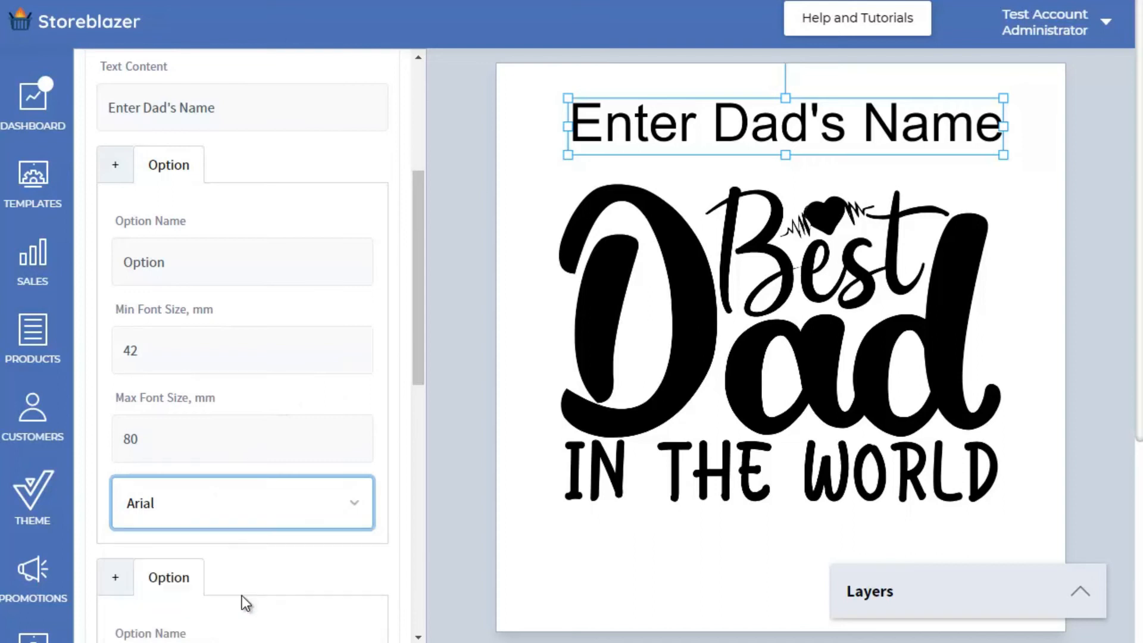
{"action": "left_click", "coordinate": [645, 130]}
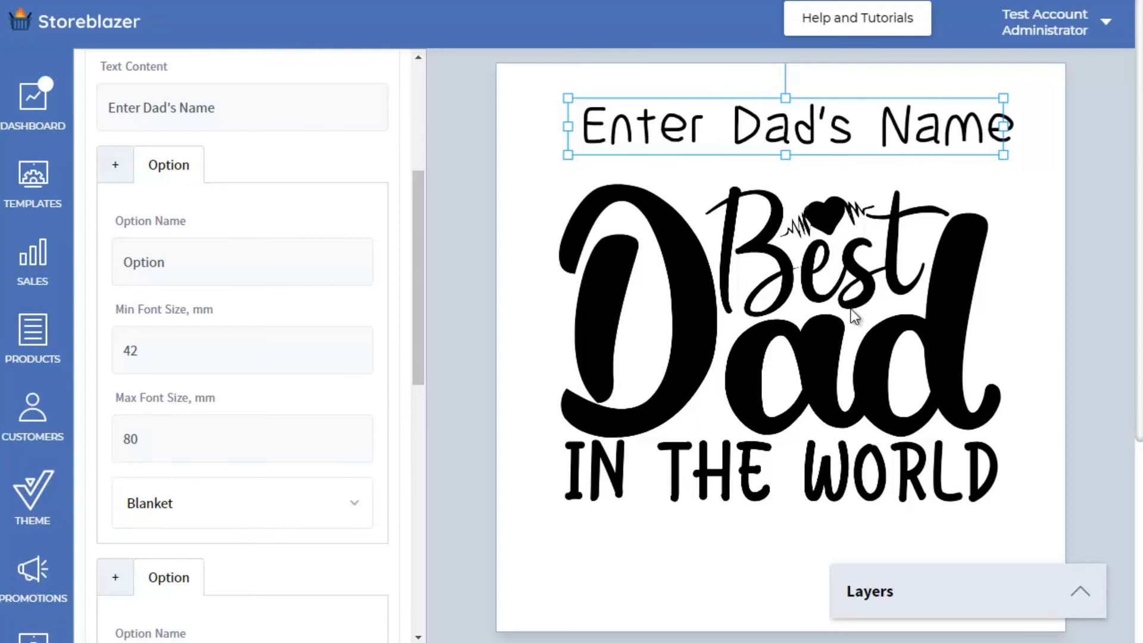
{"action": "left_click_drag", "start_coordinate": [793, 132], "coordinate": [786, 134]}
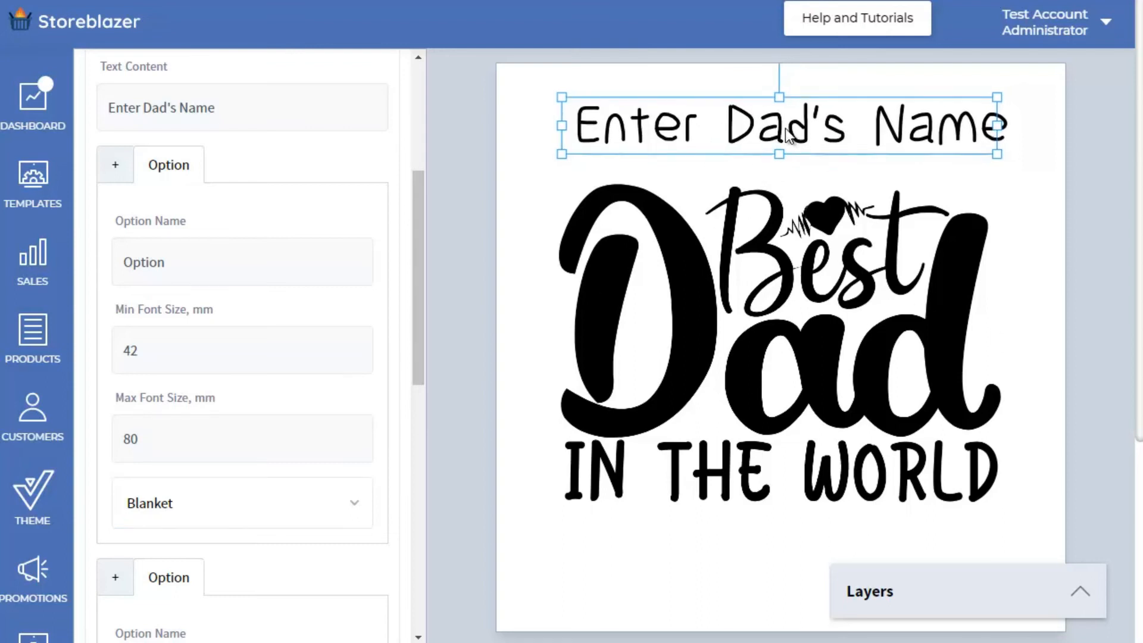
{"action": "scroll", "coordinate": [288, 381], "scroll_direction": "down", "scroll_amount": 5}
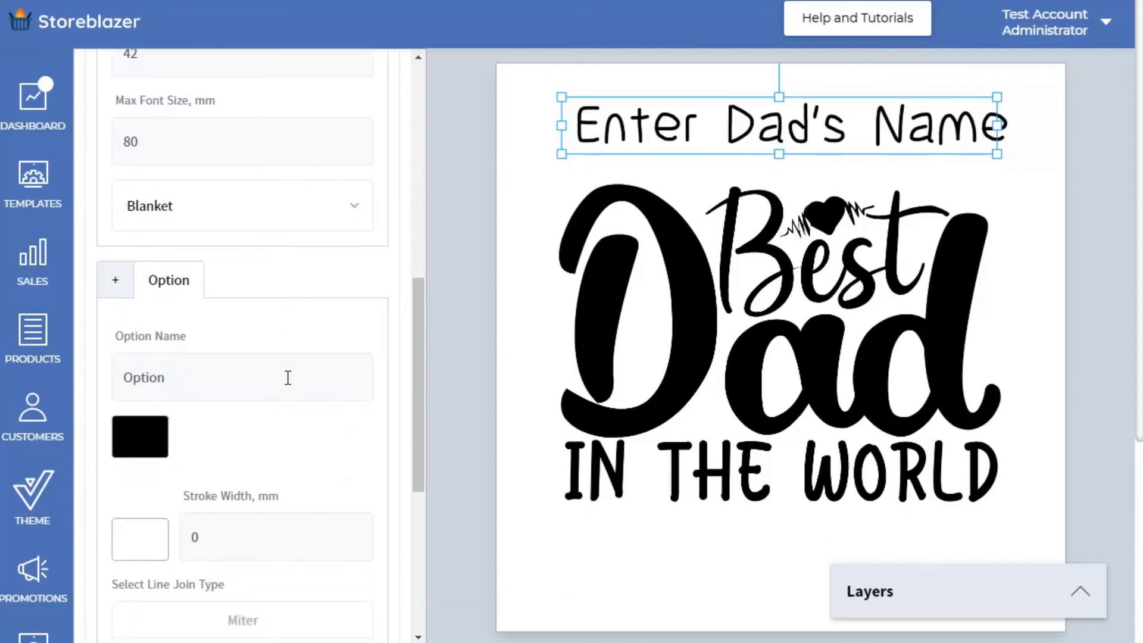
- Keep the Dad Name text's alignment set to Center and save the template
{"action": "scroll", "coordinate": [270, 393], "scroll_direction": "down", "scroll_amount": 2}
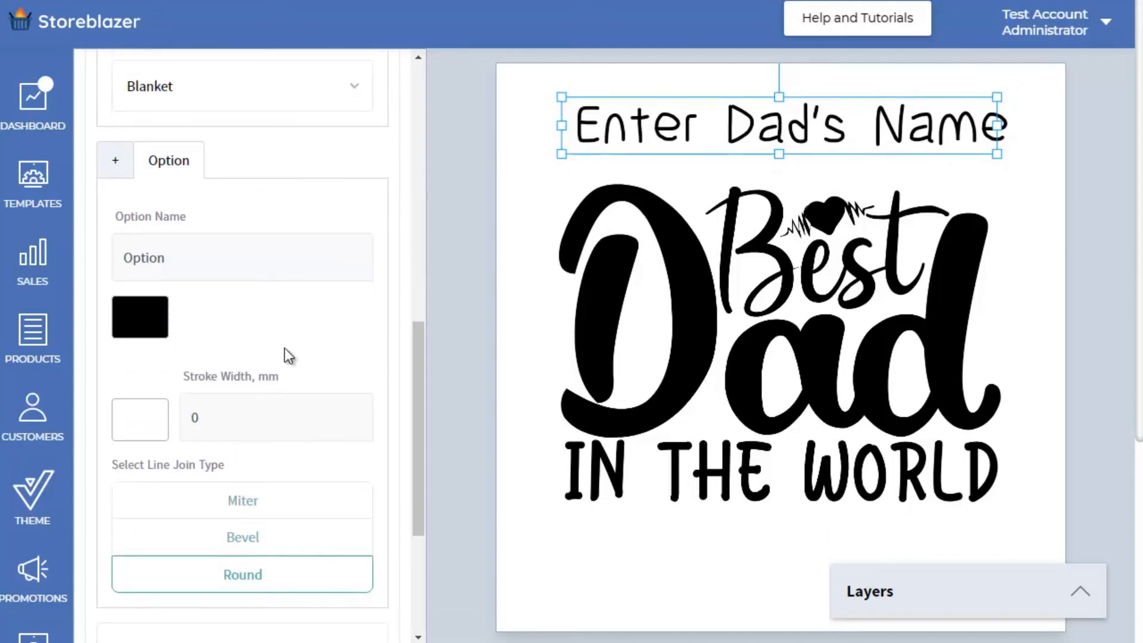
{"action": "scroll", "coordinate": [288, 355], "scroll_direction": "up", "scroll_amount": 3}
{"action": "scroll", "coordinate": [285, 340], "scroll_direction": "down", "scroll_amount": 5}
{"action": "left_click", "coordinate": [211, 387]}
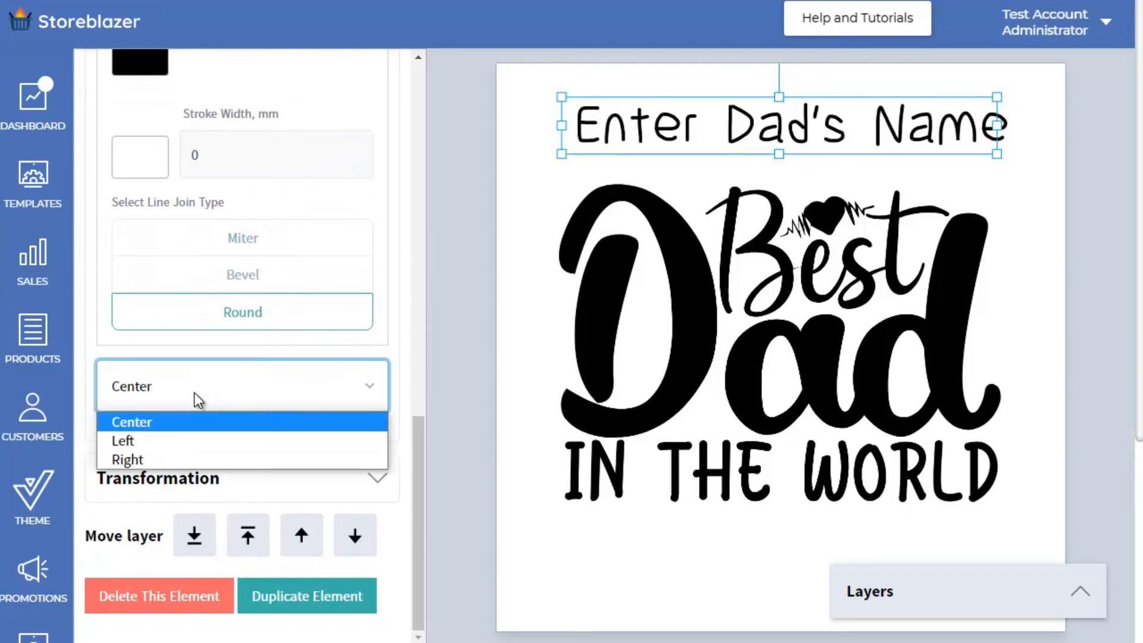
{"action": "left_click", "coordinate": [201, 408]}
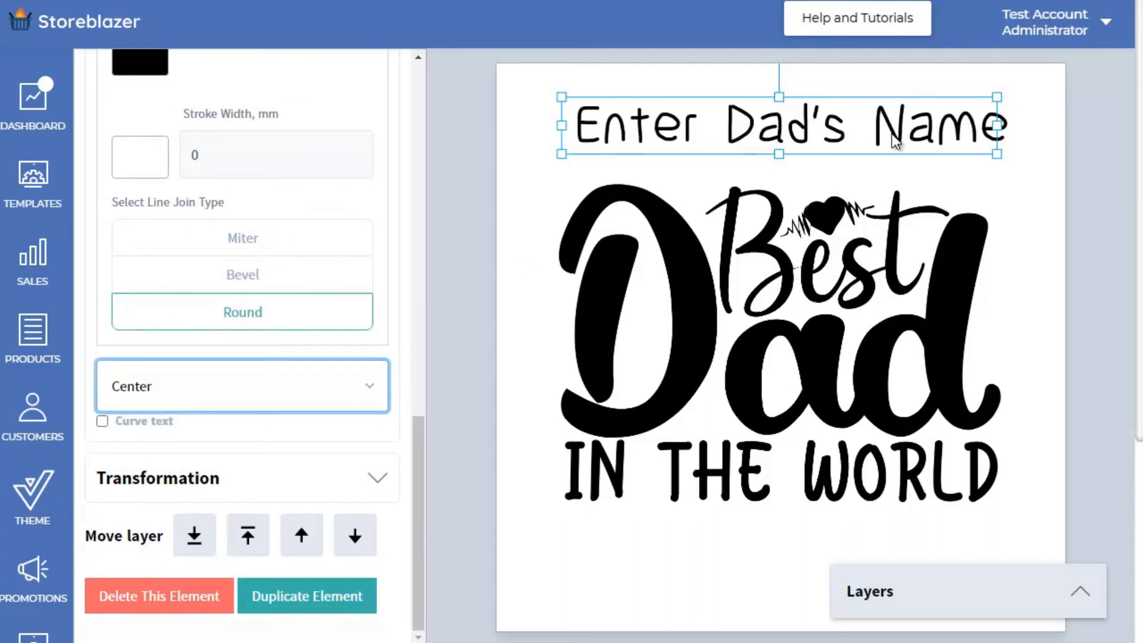
{"action": "scroll", "coordinate": [351, 366], "scroll_direction": "up", "scroll_amount": 5}
{"action": "scroll", "coordinate": [327, 352], "scroll_direction": "up", "scroll_amount": 10}
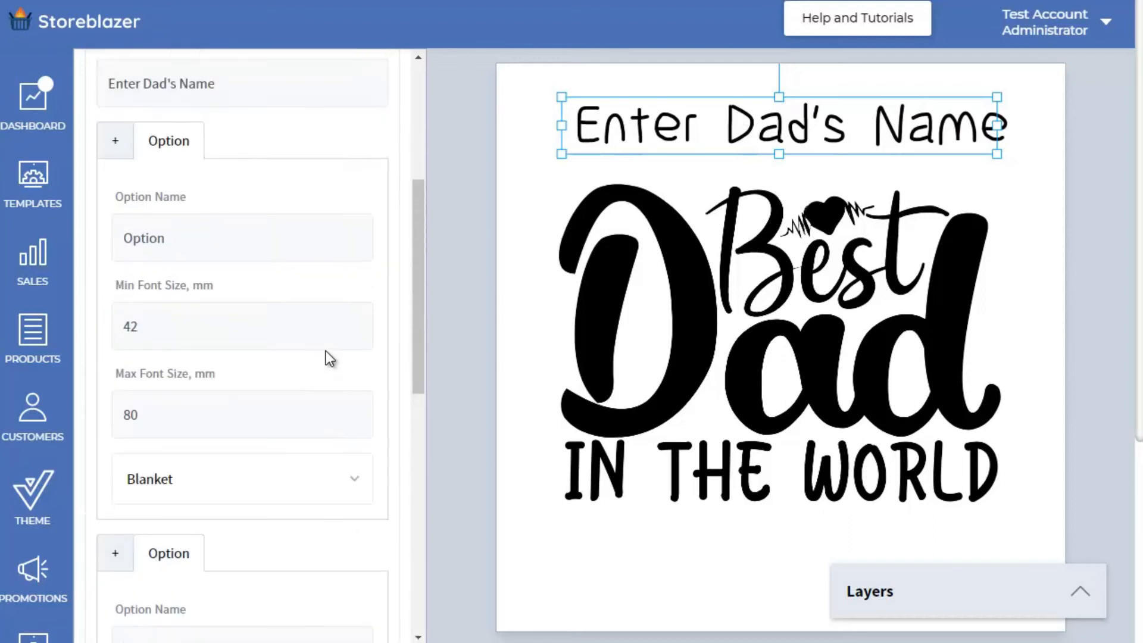
{"action": "left_click", "coordinate": [158, 118]}
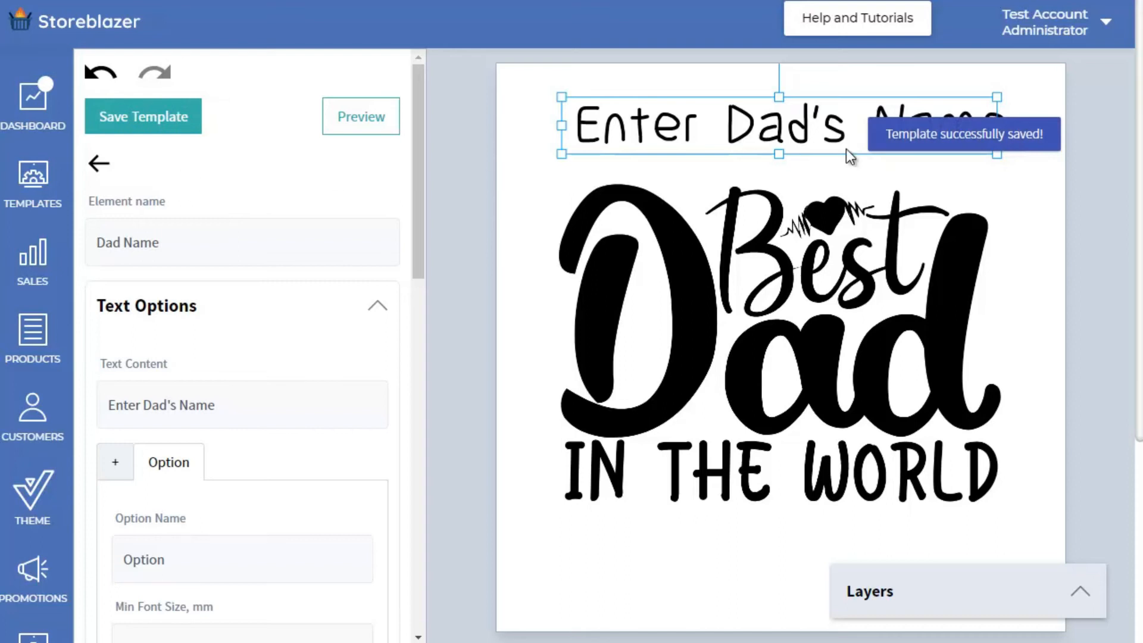
- Preview the template on the T-shirt mockup with the Ash background
{"action": "left_click", "coordinate": [362, 115]}
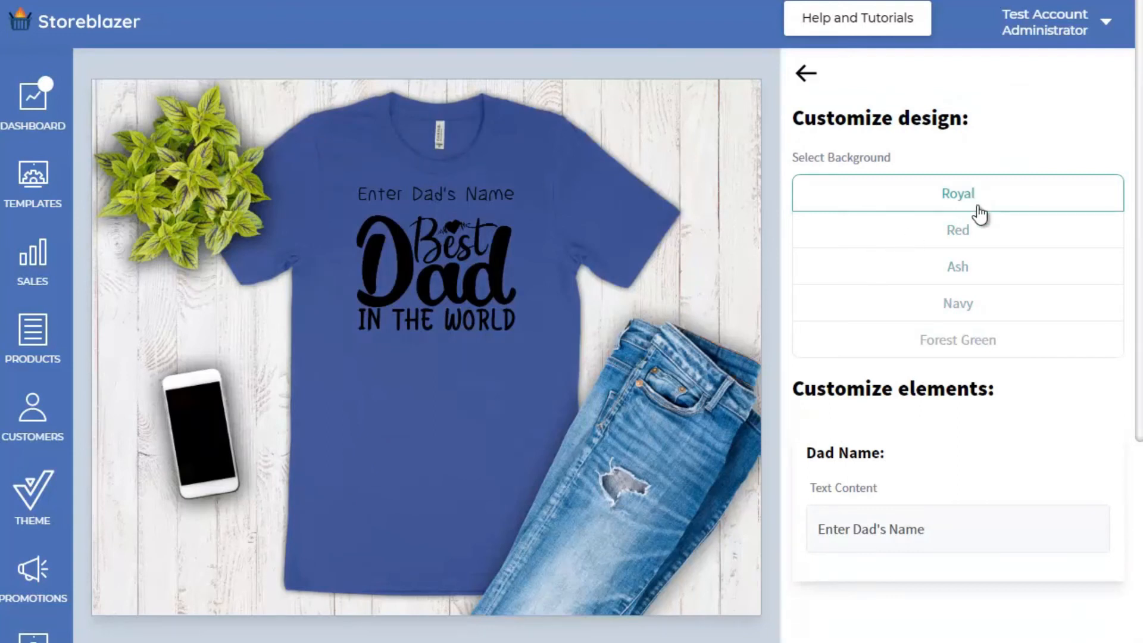
{"action": "left_click", "coordinate": [984, 272]}
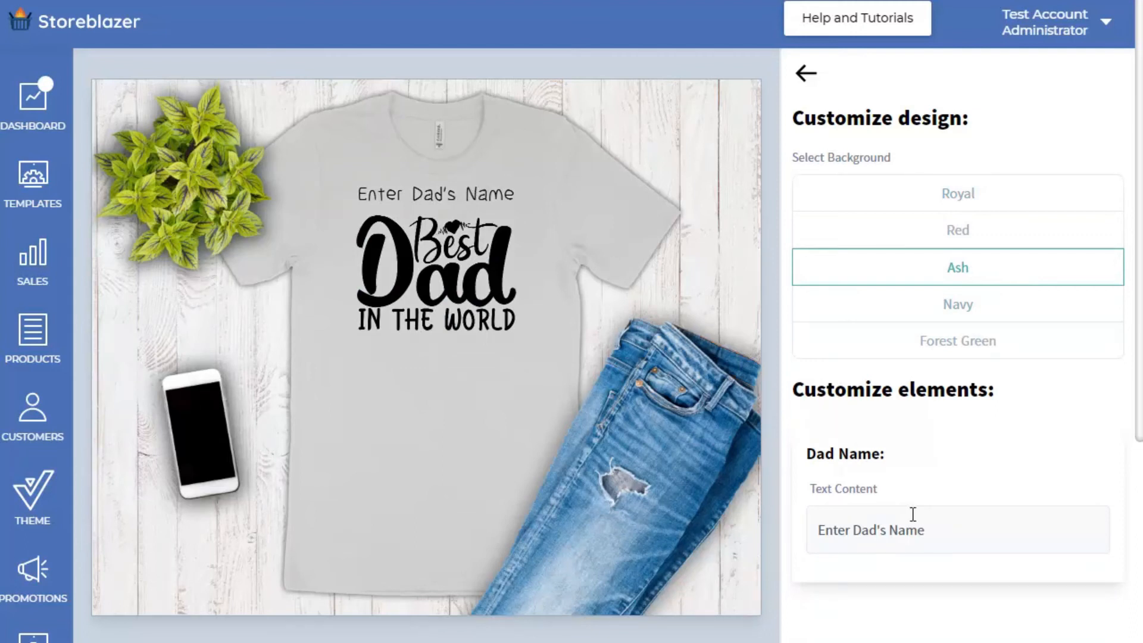
{"action": "scroll", "coordinate": [921, 449], "scroll_direction": "down", "scroll_amount": 2}
{"action": "scroll", "coordinate": [920, 381], "scroll_direction": "up", "scroll_amount": 1}
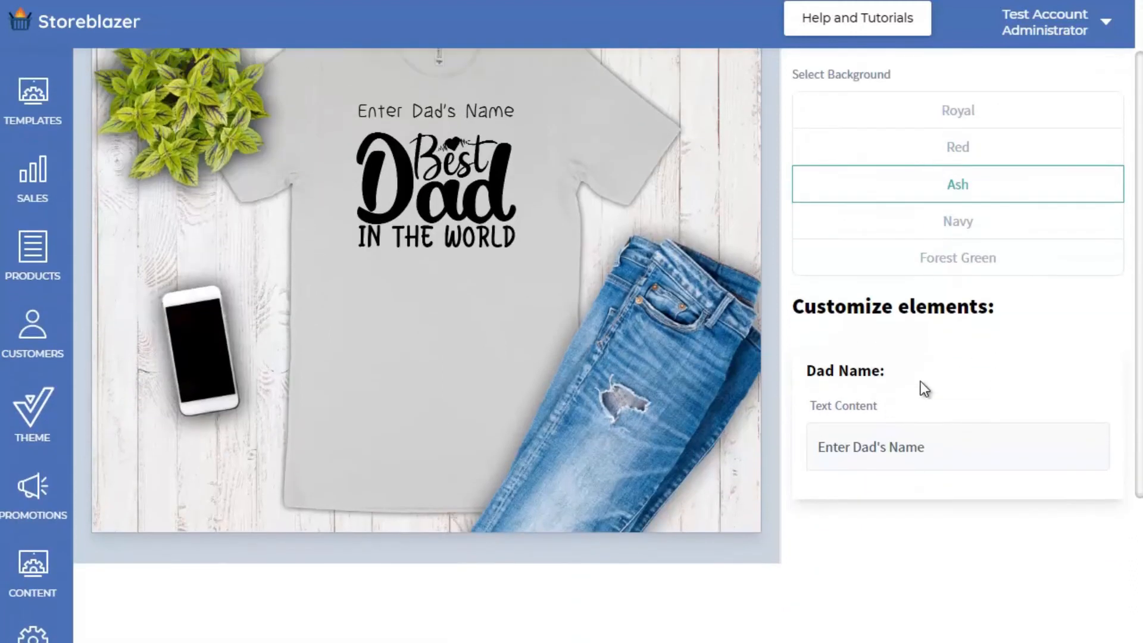
- Test the Dad Name text in the preview by entering a dad's first name followed by "Is The"
{"action": "scroll", "coordinate": [920, 381], "scroll_direction": "up", "scroll_amount": 2}
{"action": "left_click_drag", "start_coordinate": [927, 530], "coordinate": [787, 538]}
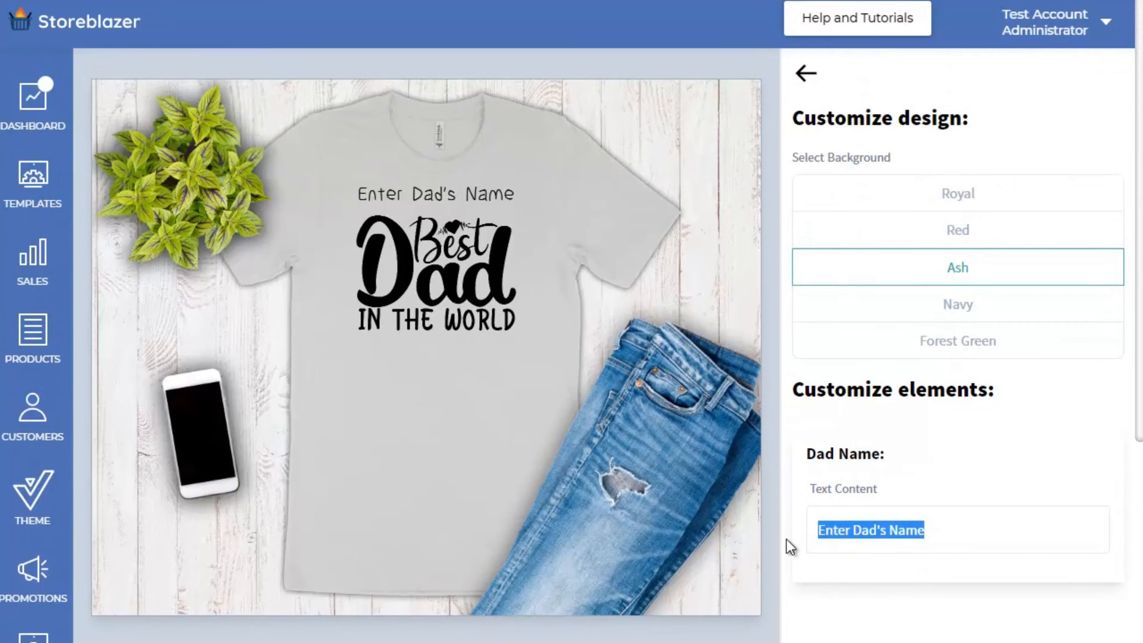
{"action": "type", "text": "La"}
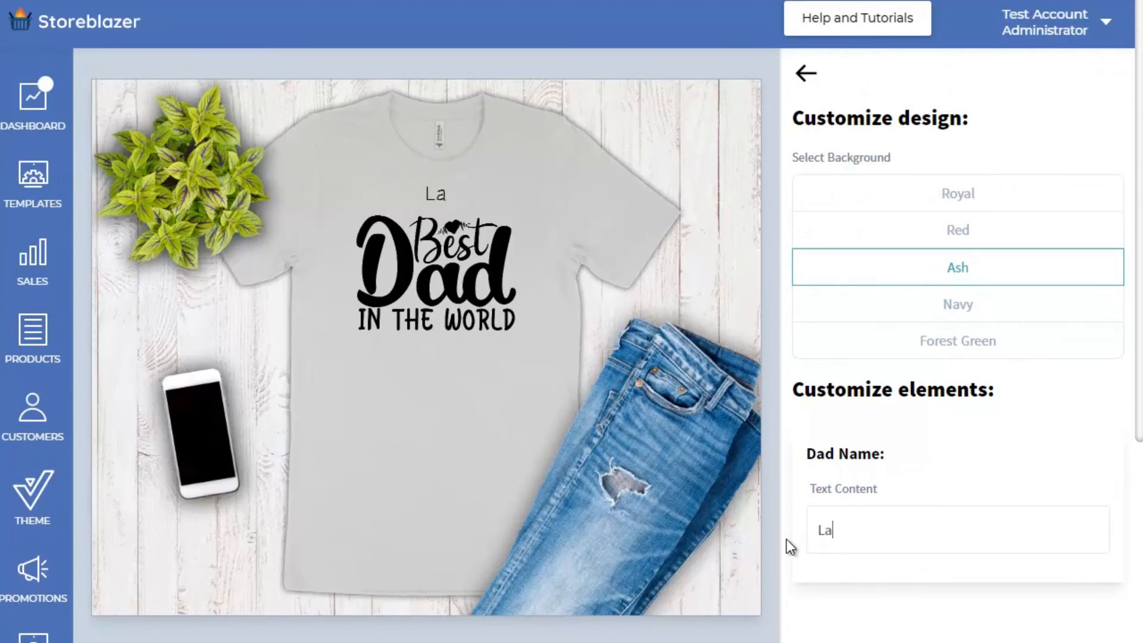
{"action": "type", "text": "wrence"}
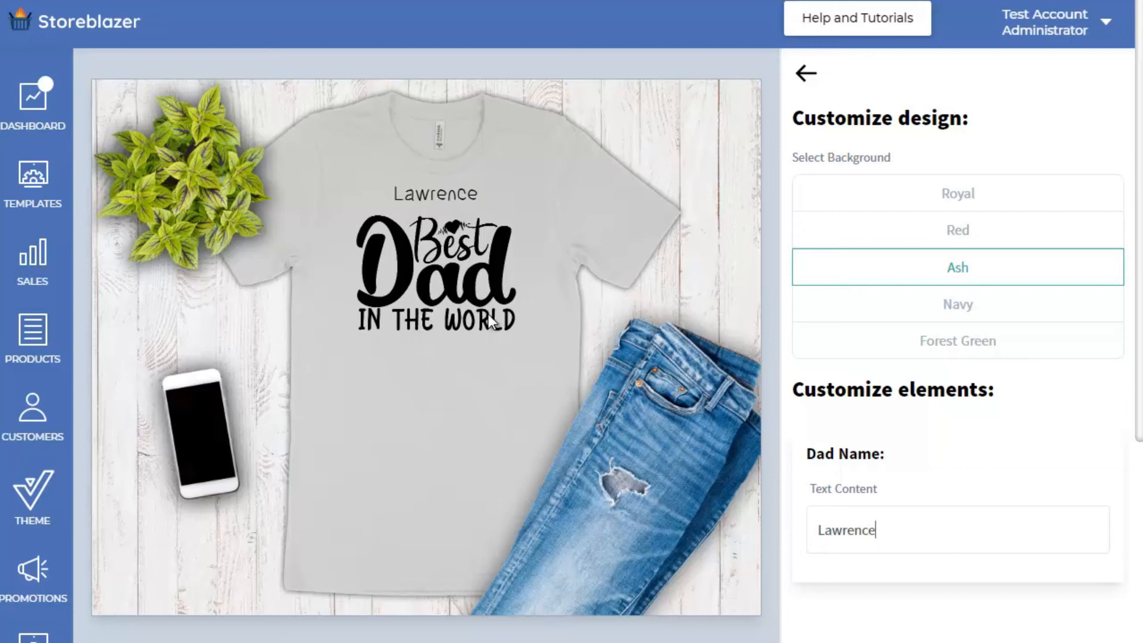
{"action": "type", "text": " I"}
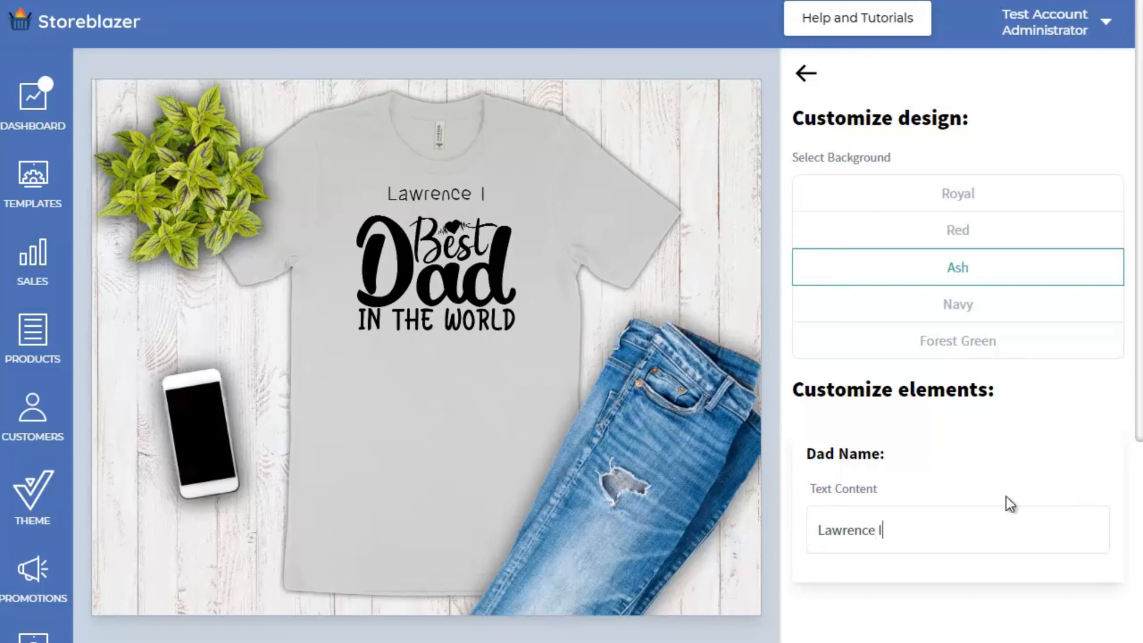
{"action": "type", "text": "s The"}
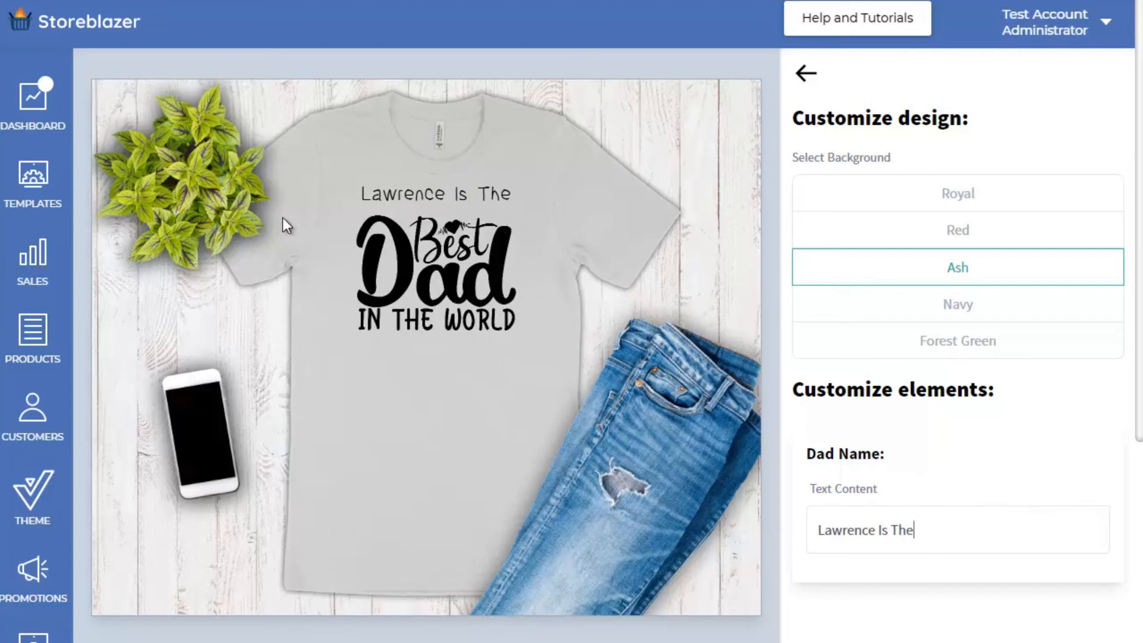
- Open the configurable Best Dad In The World T-Shirt from the product list for editing
{"action": "left_click", "coordinate": [30, 344]}
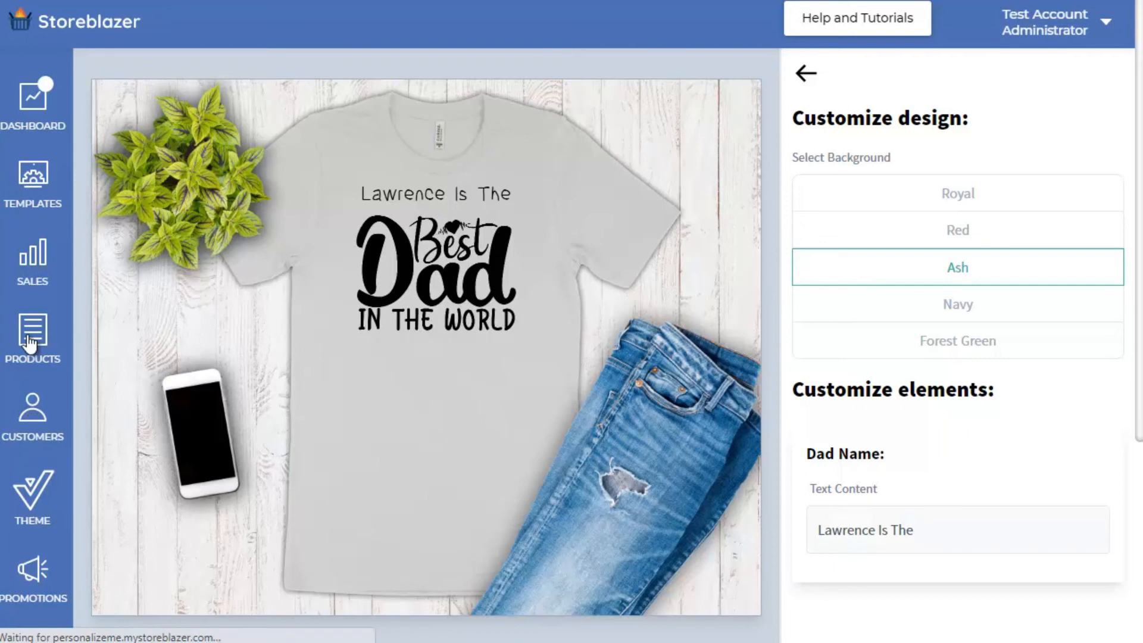
{"action": "scroll", "coordinate": [566, 356], "scroll_direction": "down", "scroll_amount": 2}
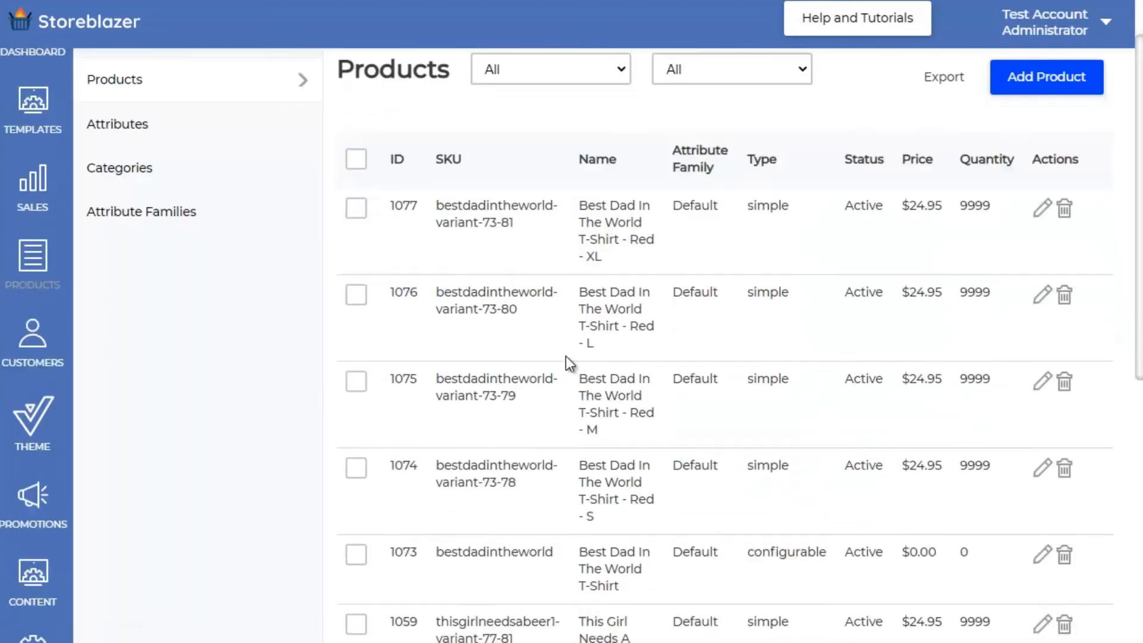
{"action": "scroll", "coordinate": [570, 362], "scroll_direction": "down", "scroll_amount": 8}
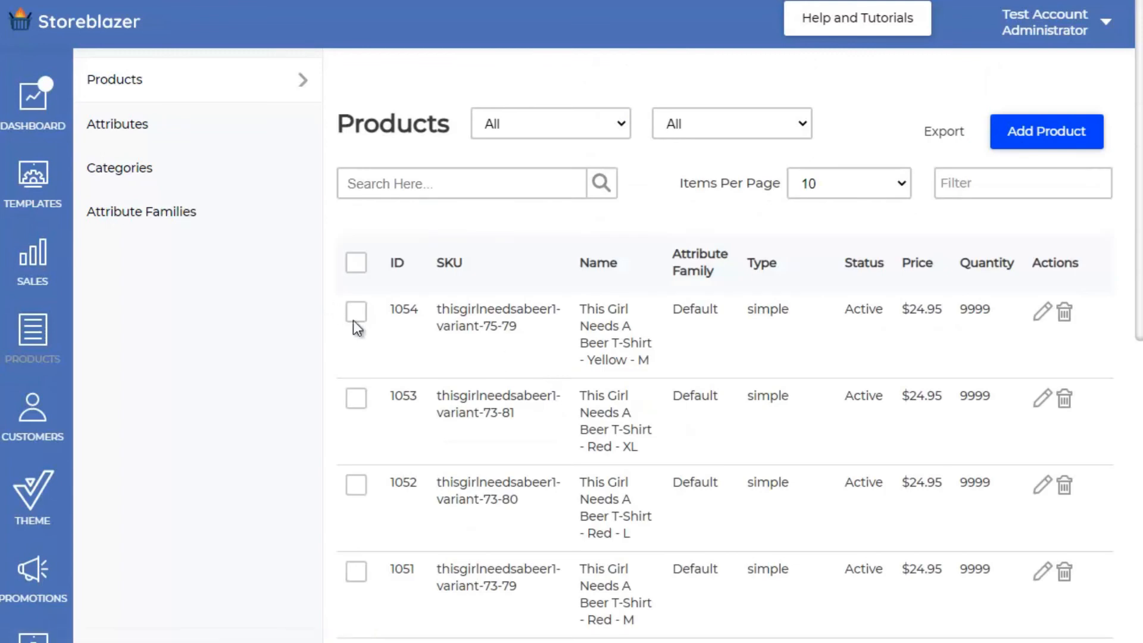
{"action": "scroll", "coordinate": [363, 357], "scroll_direction": "down", "scroll_amount": 10}
{"action": "left_click", "coordinate": [396, 595]}
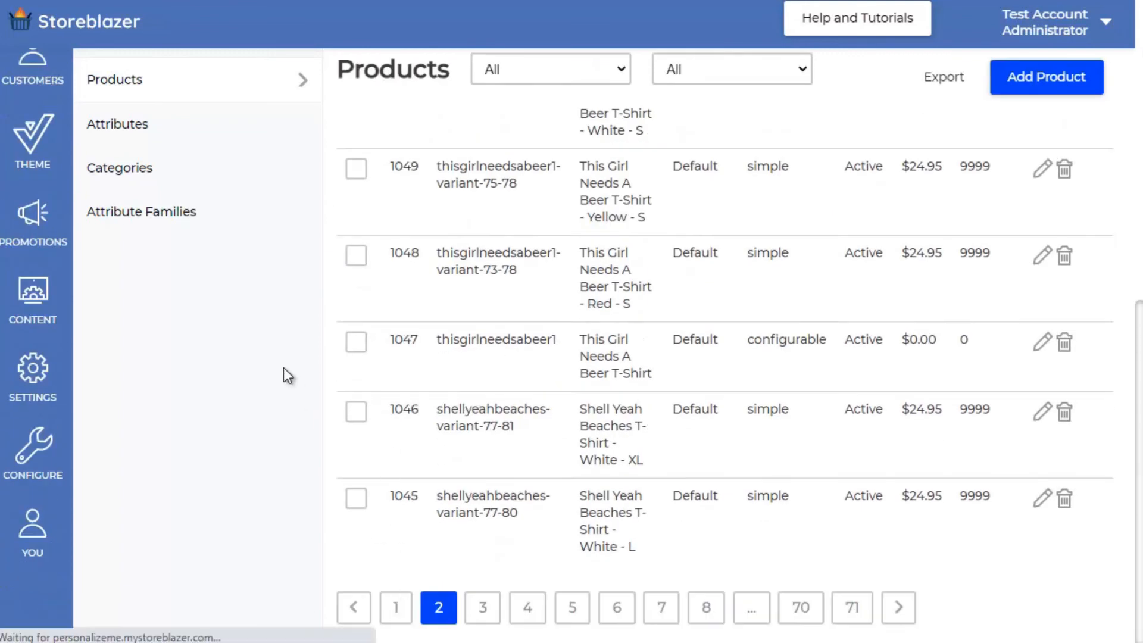
{"action": "scroll", "coordinate": [283, 367], "scroll_direction": "down", "scroll_amount": 5}
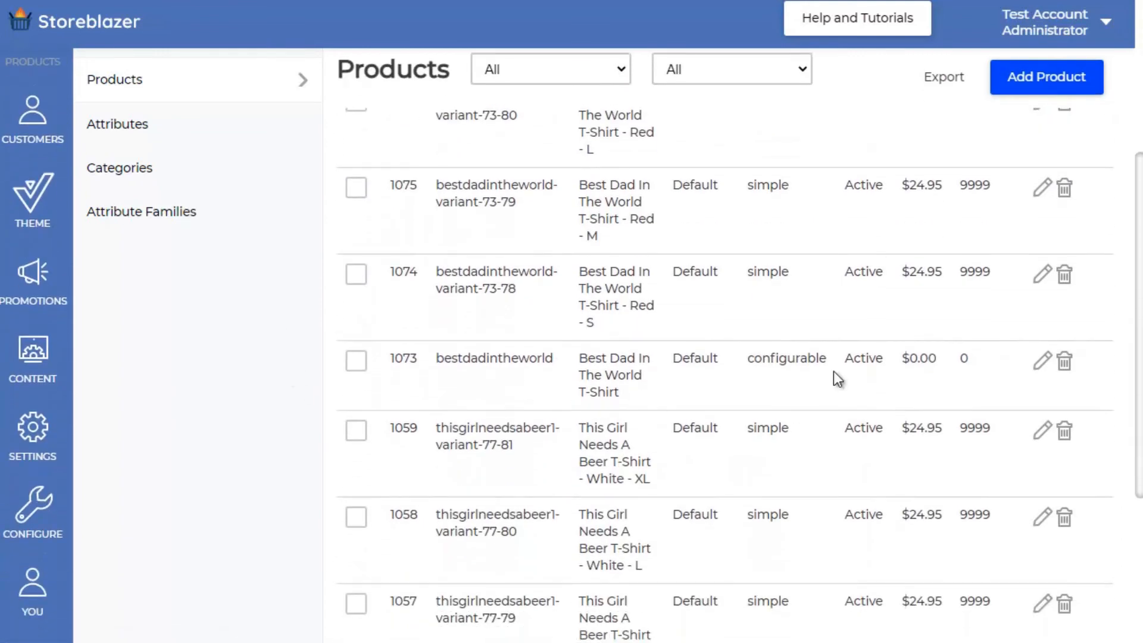
{"action": "left_click", "coordinate": [1041, 364]}
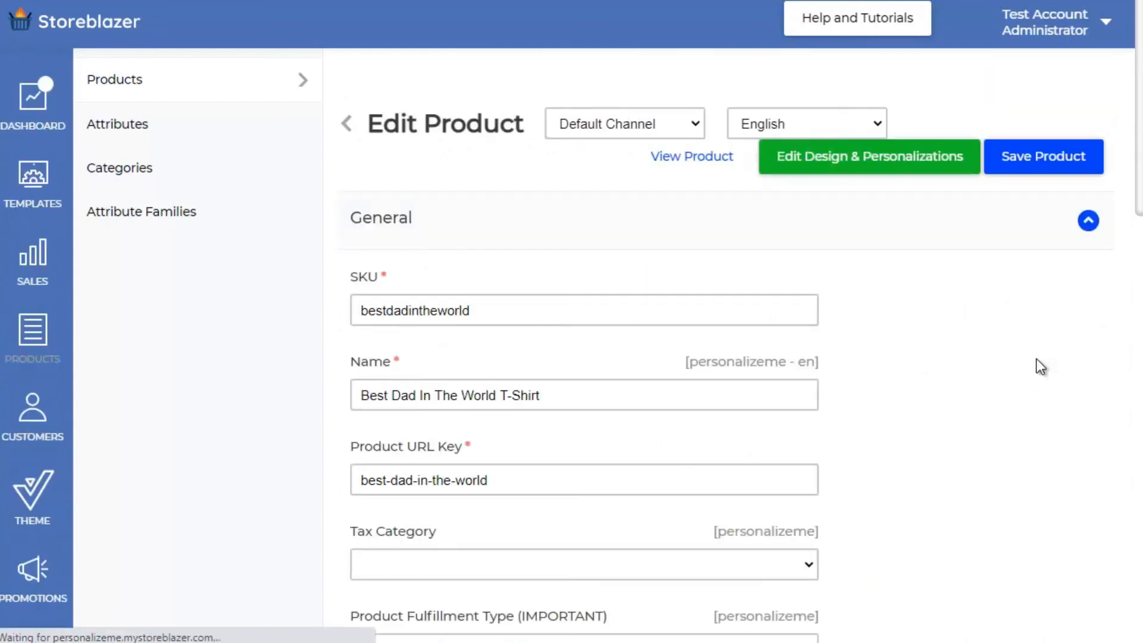
- Mark the Best Dad In The World T-Shirt as New and save the product
{"action": "scroll", "coordinate": [960, 356], "scroll_direction": "down", "scroll_amount": 7}
{"action": "scroll", "coordinate": [956, 348], "scroll_direction": "down", "scroll_amount": 1}
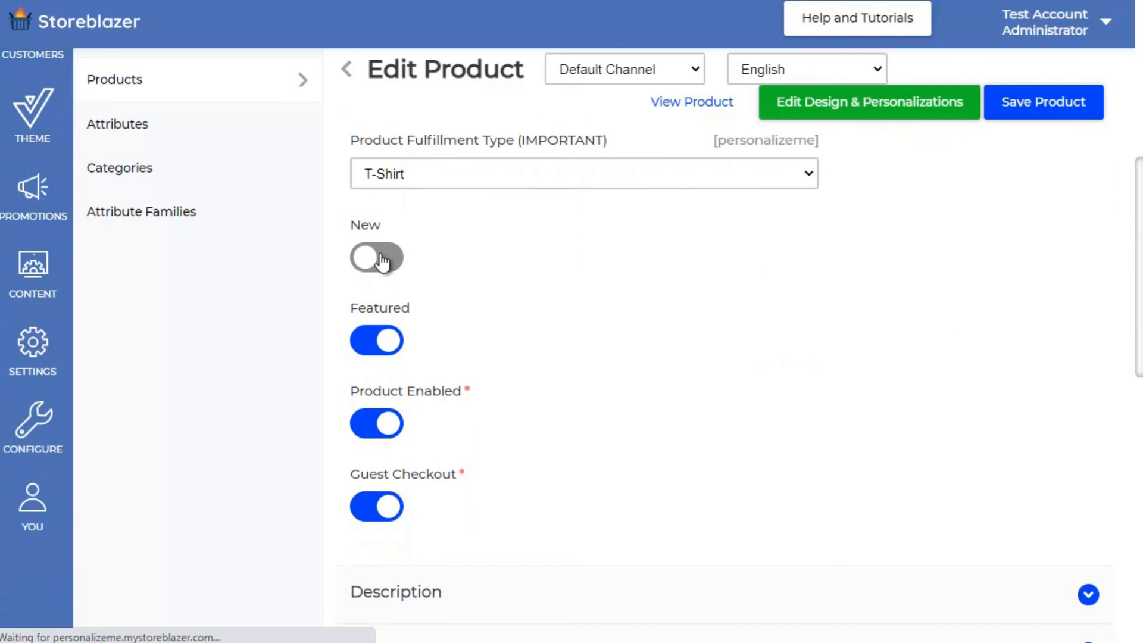
{"action": "left_click", "coordinate": [381, 260]}
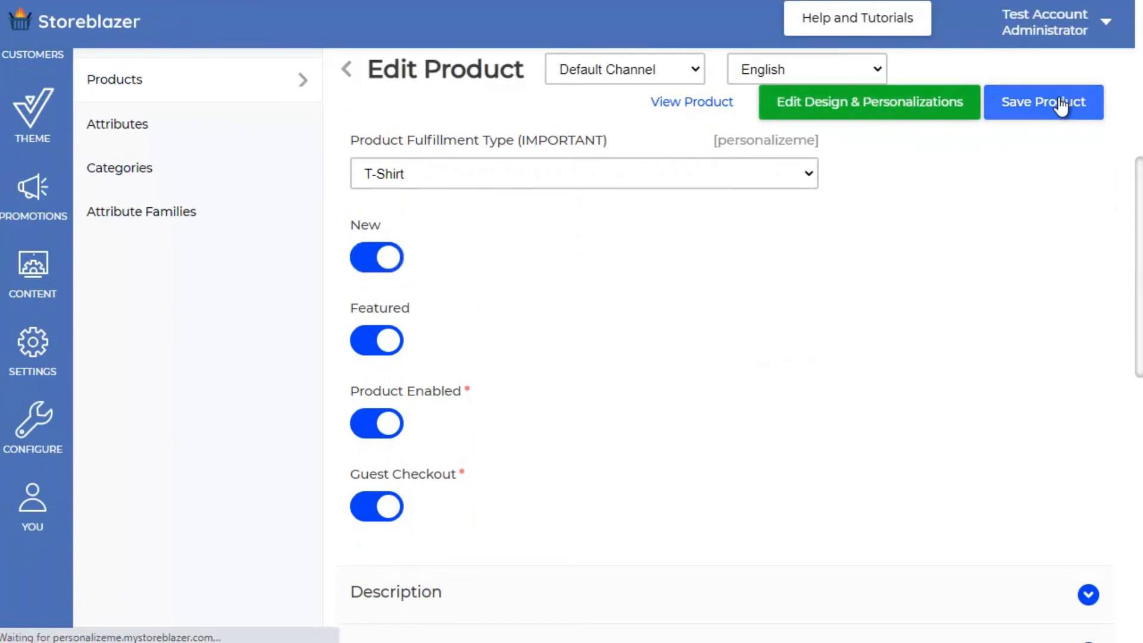
{"action": "scroll", "coordinate": [863, 251], "scroll_direction": "down", "scroll_amount": 5}
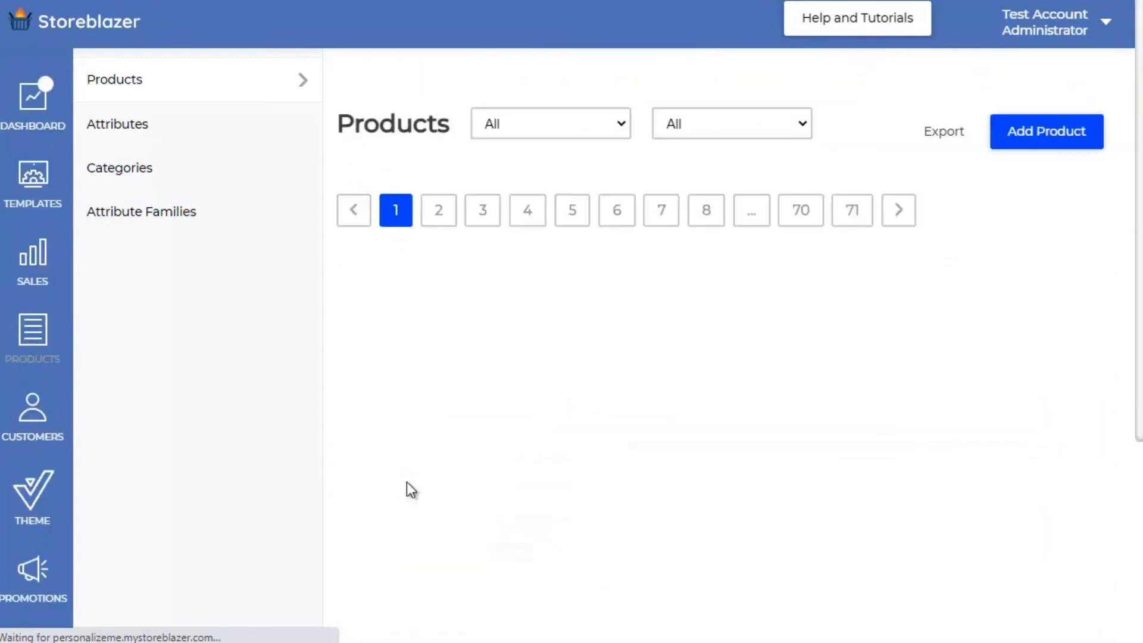
- Go to the public storefront's home page and look for the Best Dad T-shirt among the featured and new products
{"action": "left_click", "coordinate": [76, 27]}
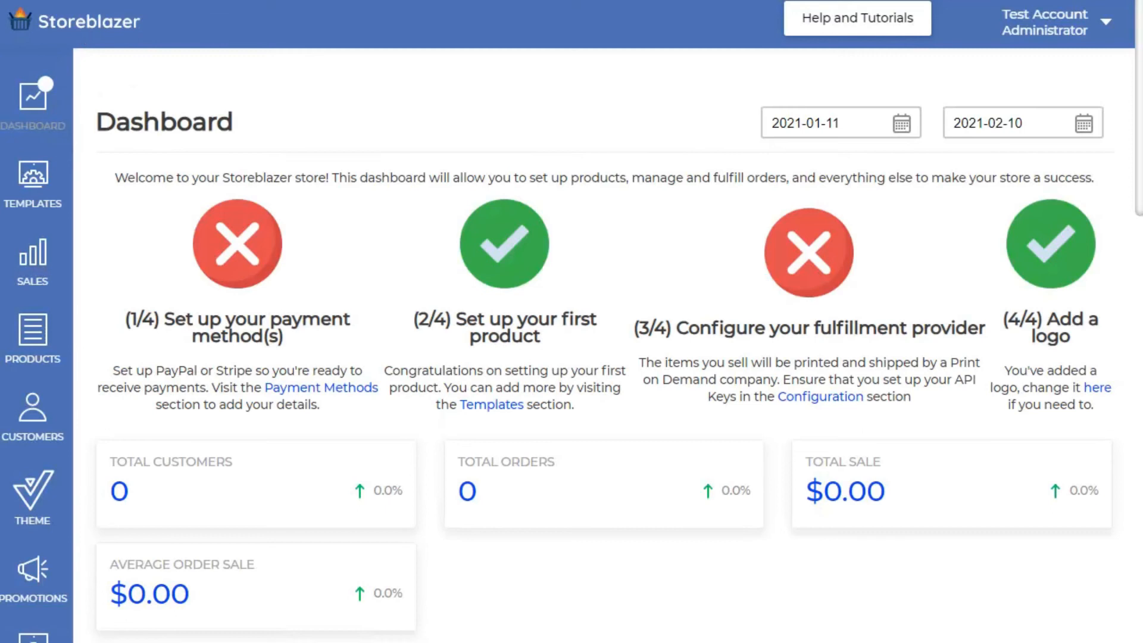
{"action": "key", "text": "BackSpace"}
{"action": "key", "text": "Return"}
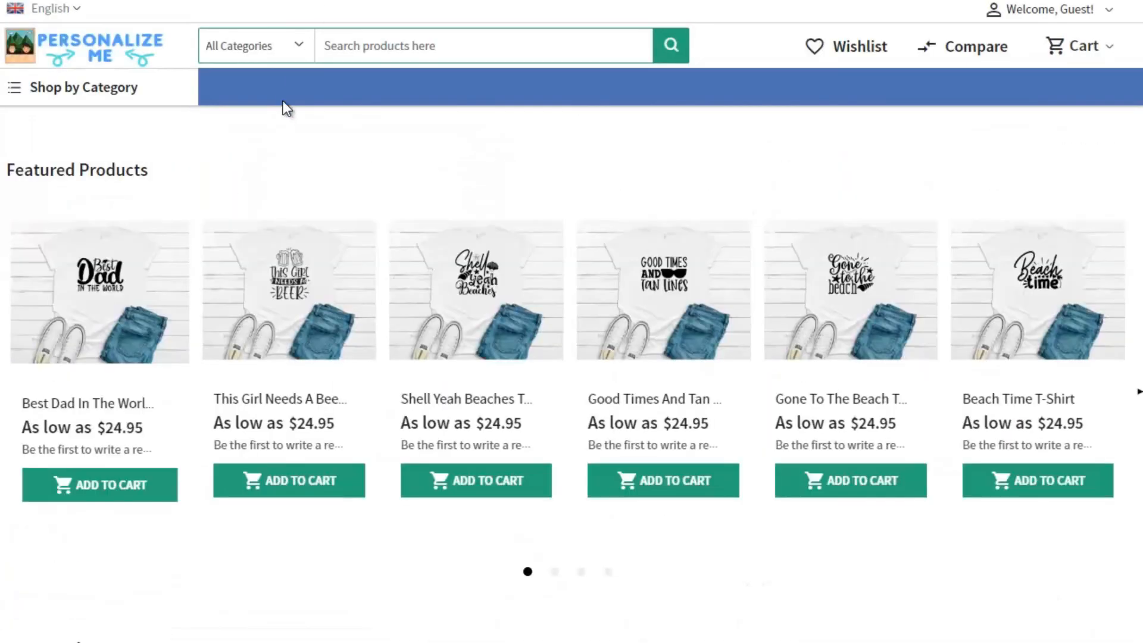
{"action": "mouse_move", "coordinate": [88, 304]}
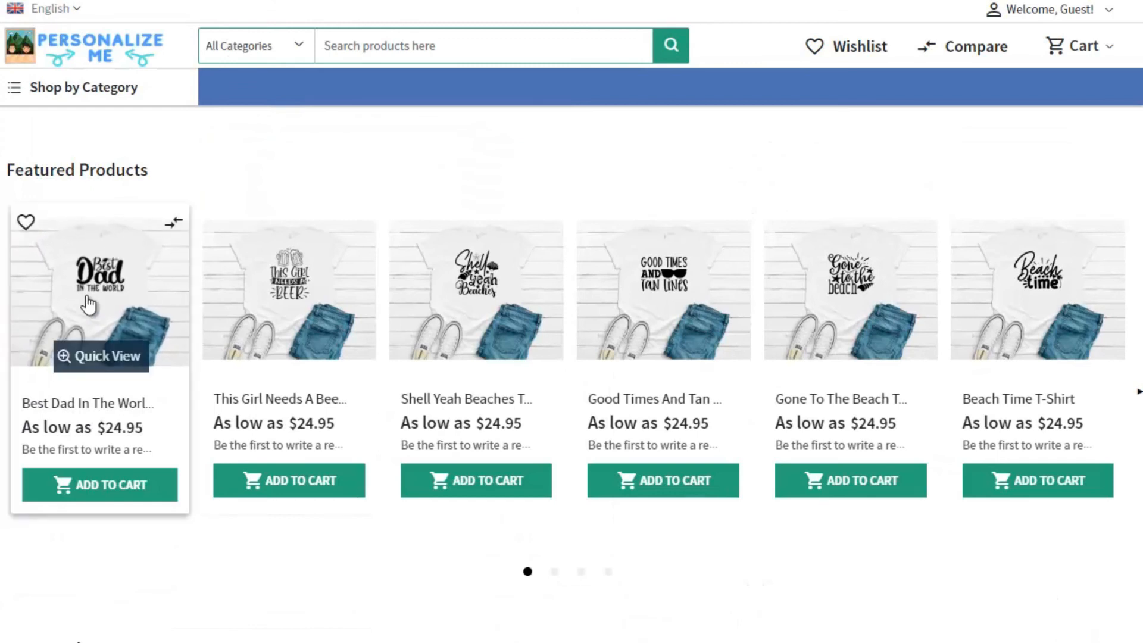
{"action": "scroll", "coordinate": [250, 494], "scroll_direction": "down", "scroll_amount": 5}
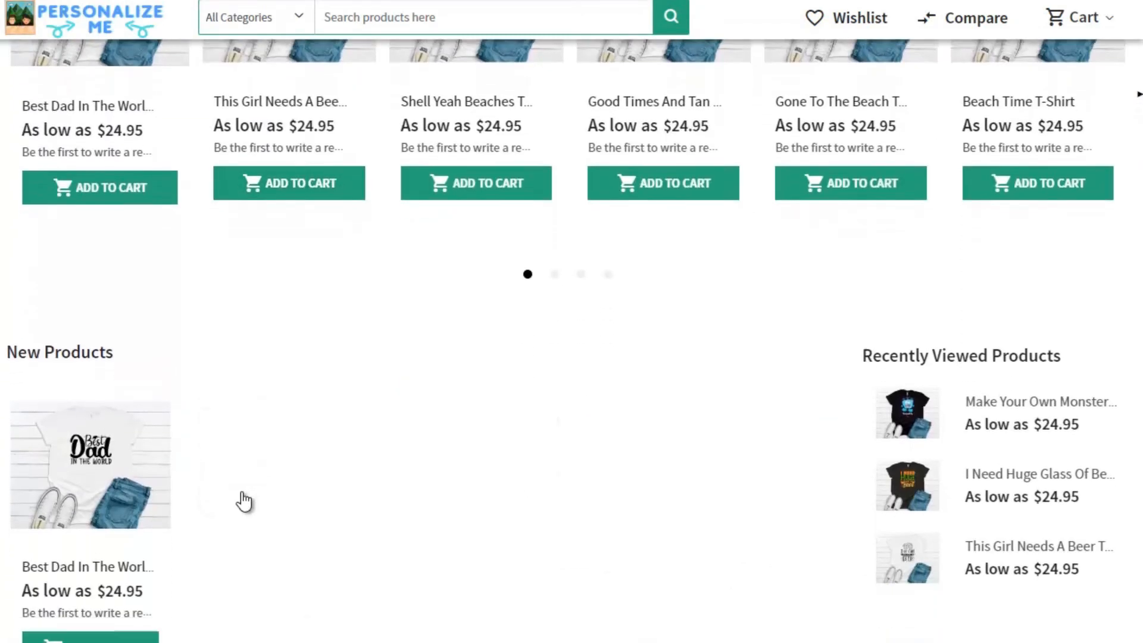
{"action": "scroll", "coordinate": [244, 501], "scroll_direction": "down", "scroll_amount": 2}
{"action": "mouse_move", "coordinate": [115, 473]}
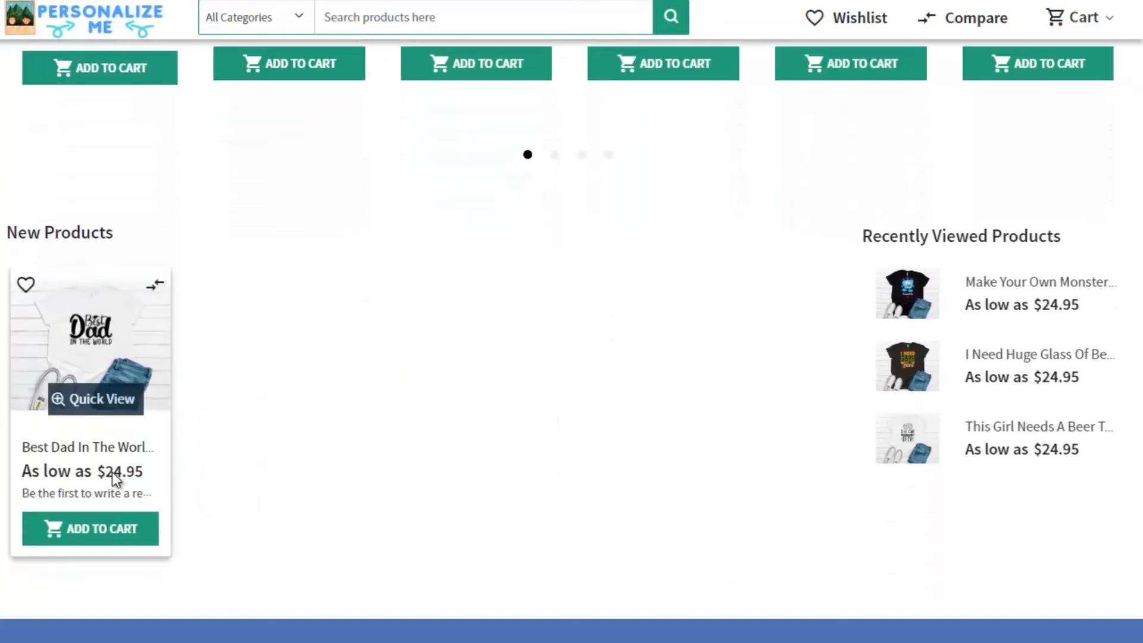
- Open the Best Dad In The World T-Shirt's page from the new products and examine its color, size and Dad Name options
{"action": "left_click", "coordinate": [98, 359]}
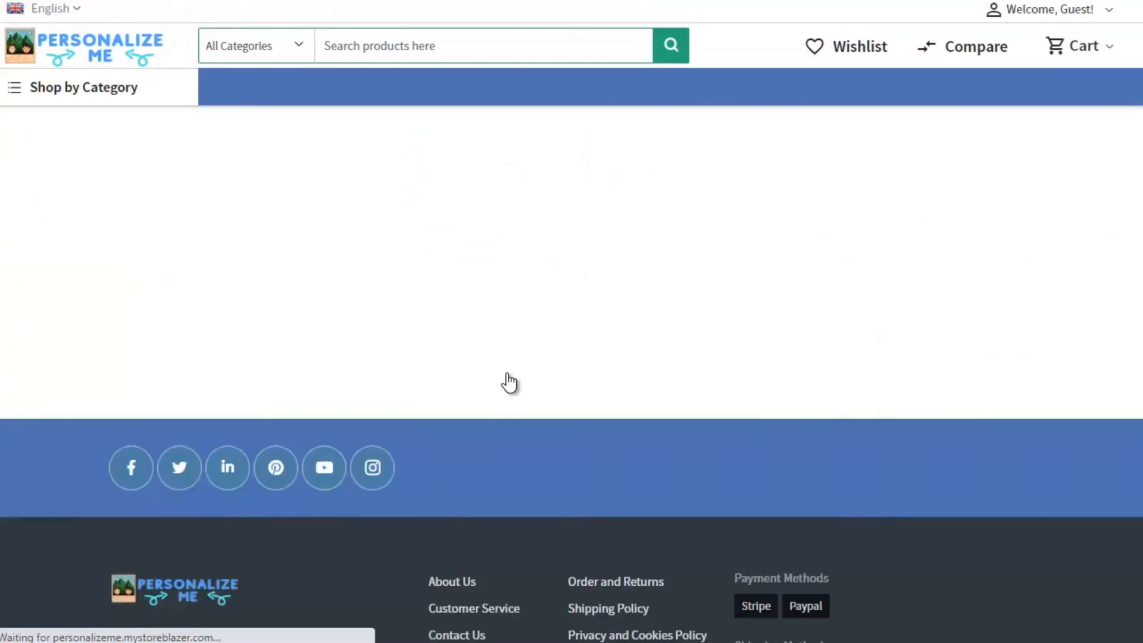
{"action": "scroll", "coordinate": [845, 374], "scroll_direction": "down", "scroll_amount": 4}
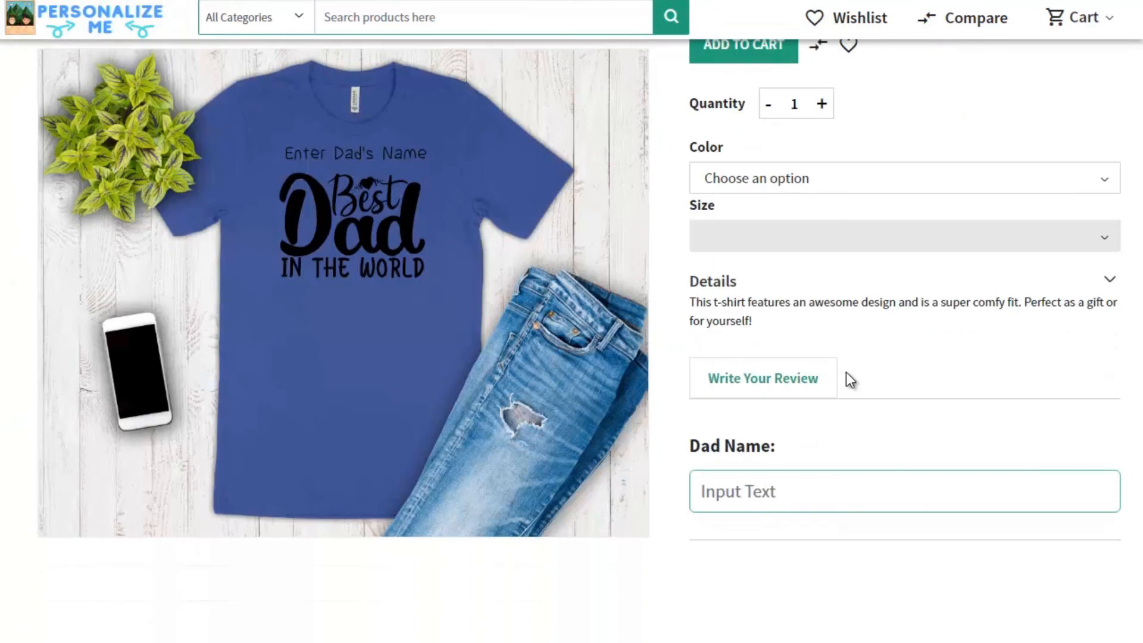
{"action": "scroll", "coordinate": [845, 374], "scroll_direction": "up", "scroll_amount": 4}
{"action": "scroll", "coordinate": [1008, 386], "scroll_direction": "down", "scroll_amount": 1}
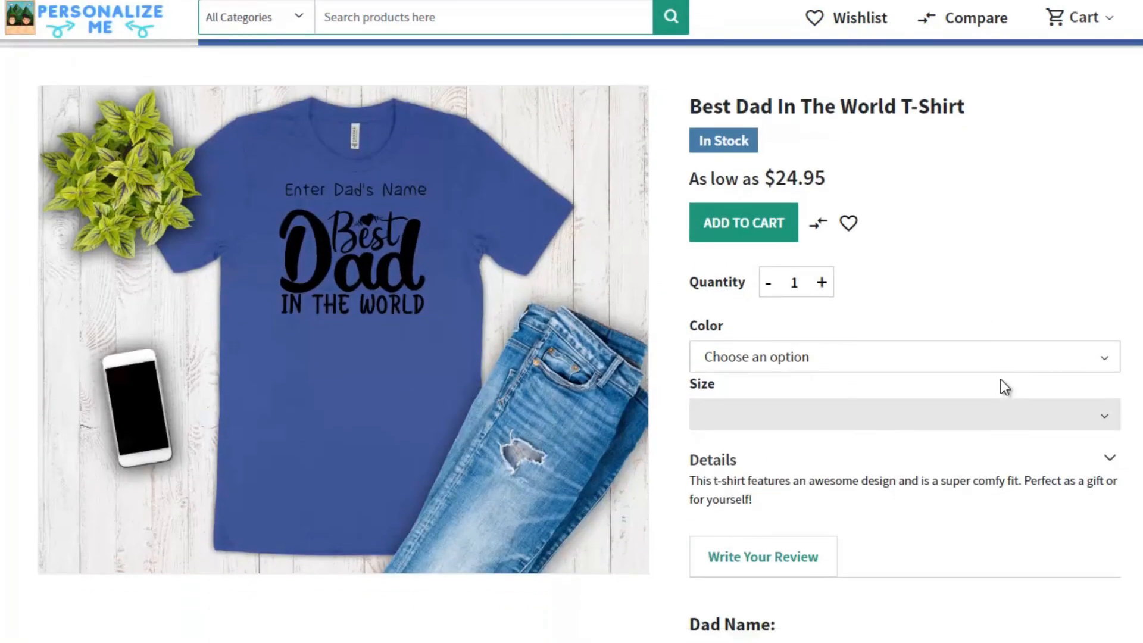